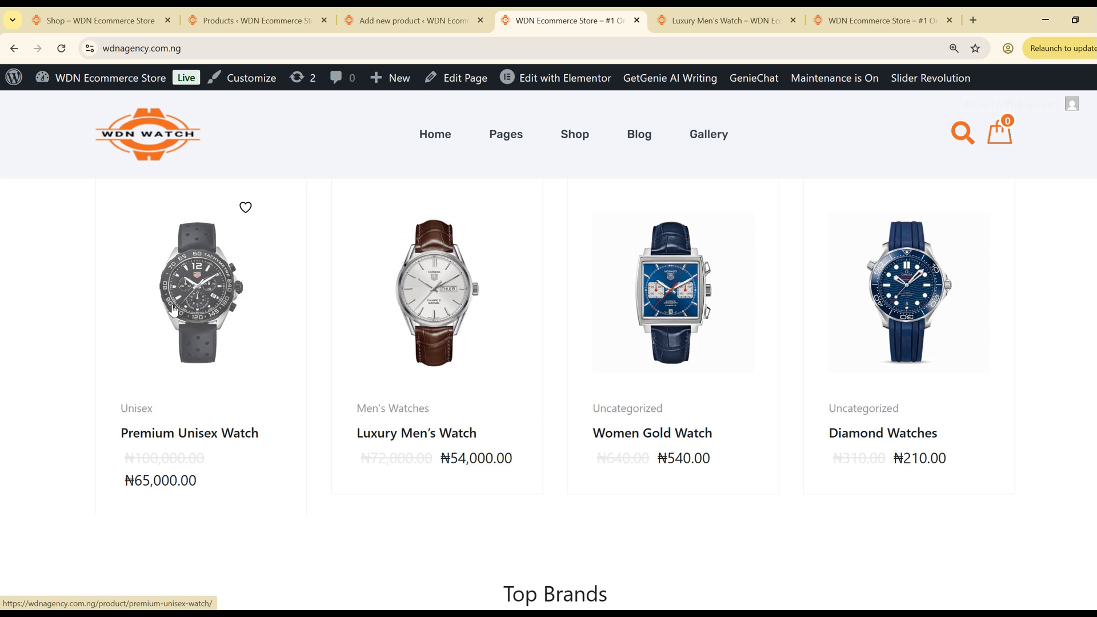
Go to the store's products list and open a blank form for adding a new product.
left_click(257, 20)
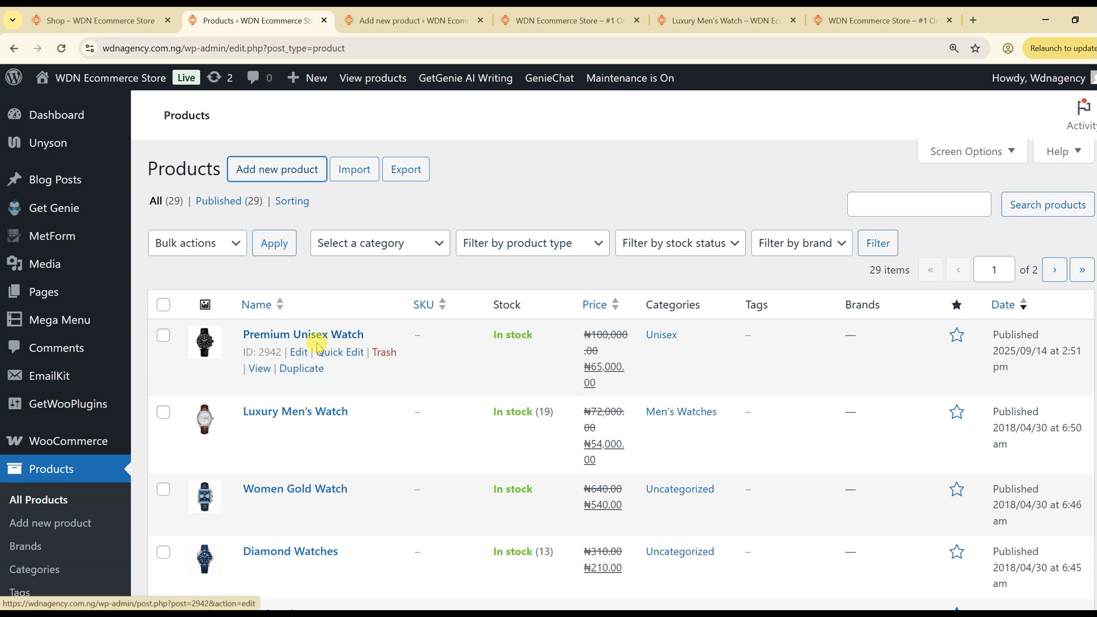
left_click(300, 354)
left_click(301, 354)
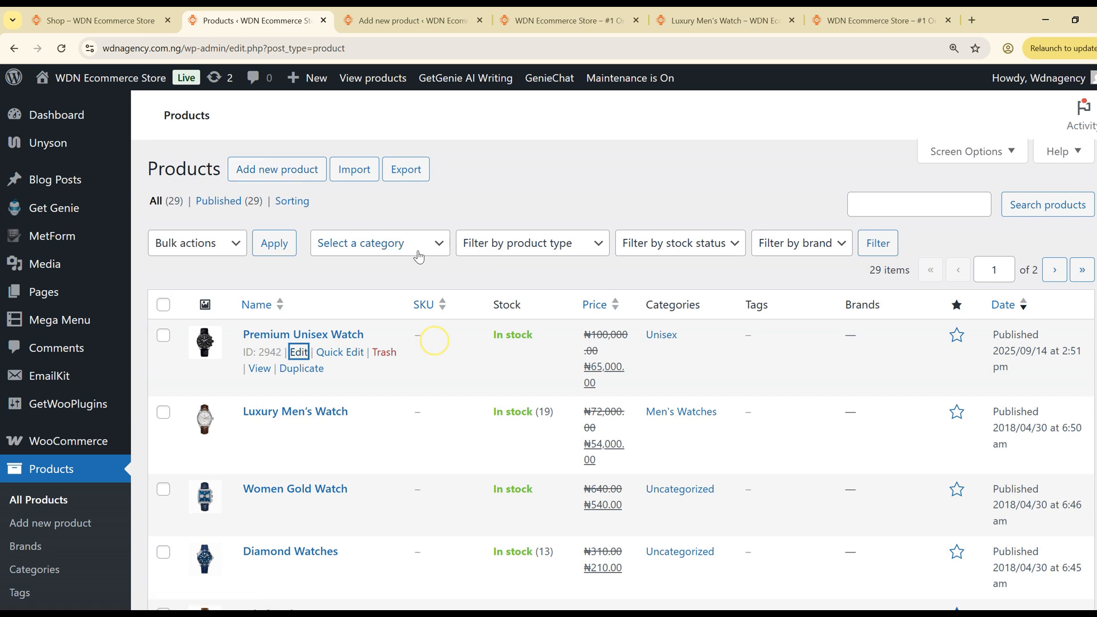
left_click(514, 203)
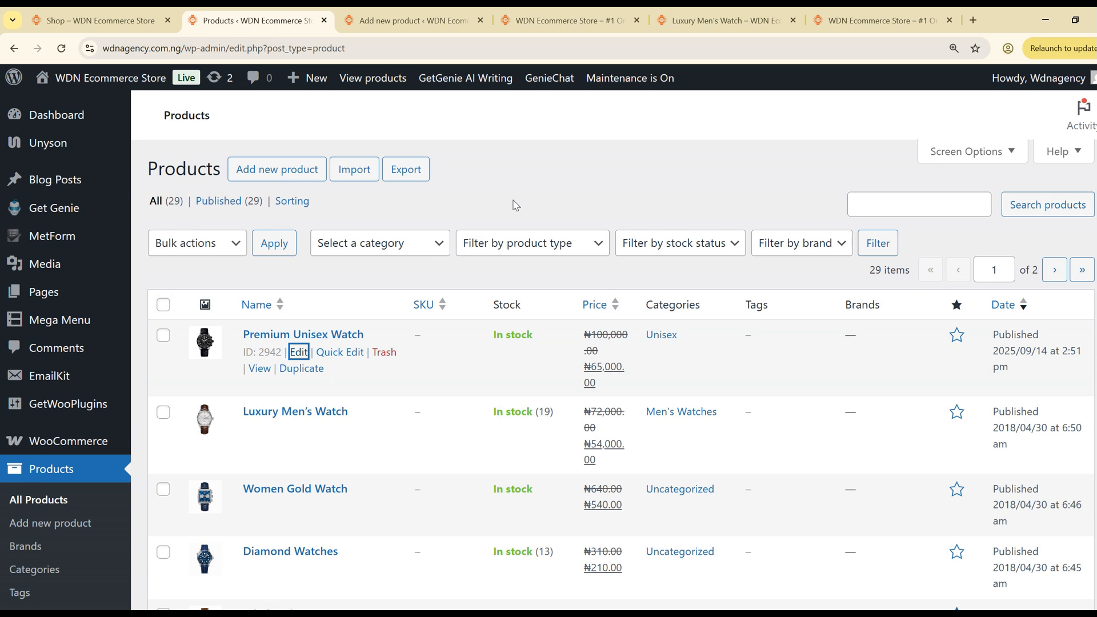
left_click(595, 166)
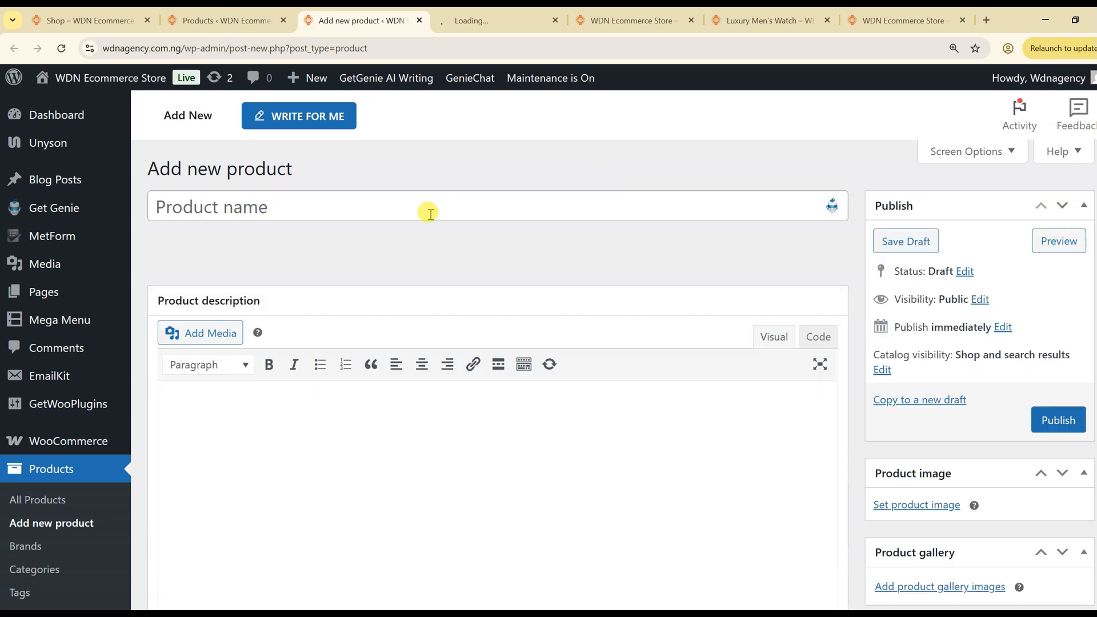
left_click(428, 209)
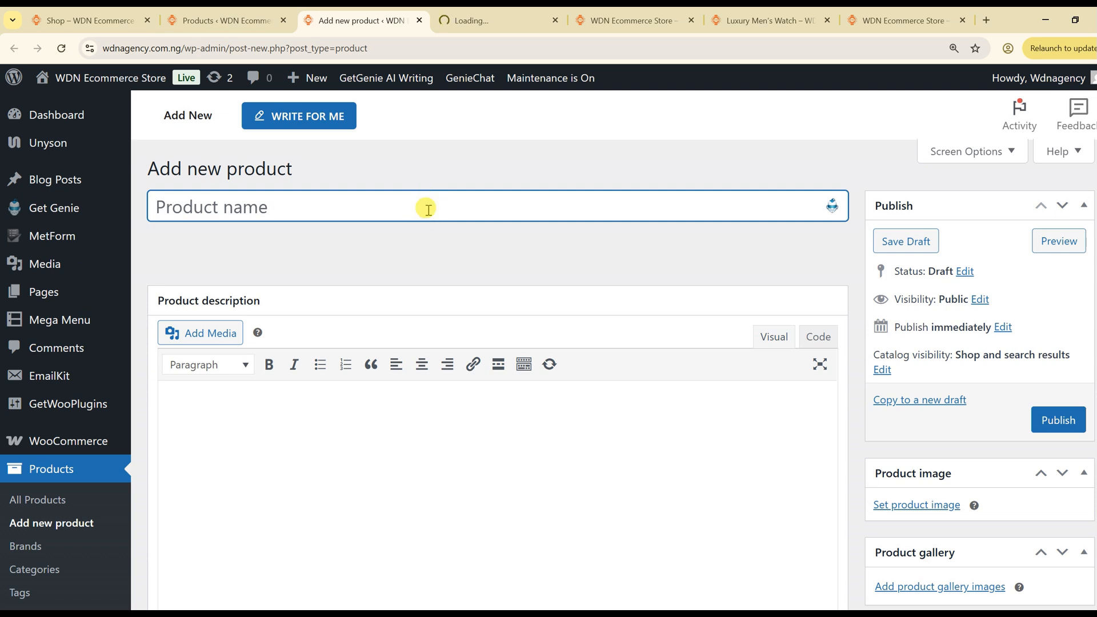
type("S")
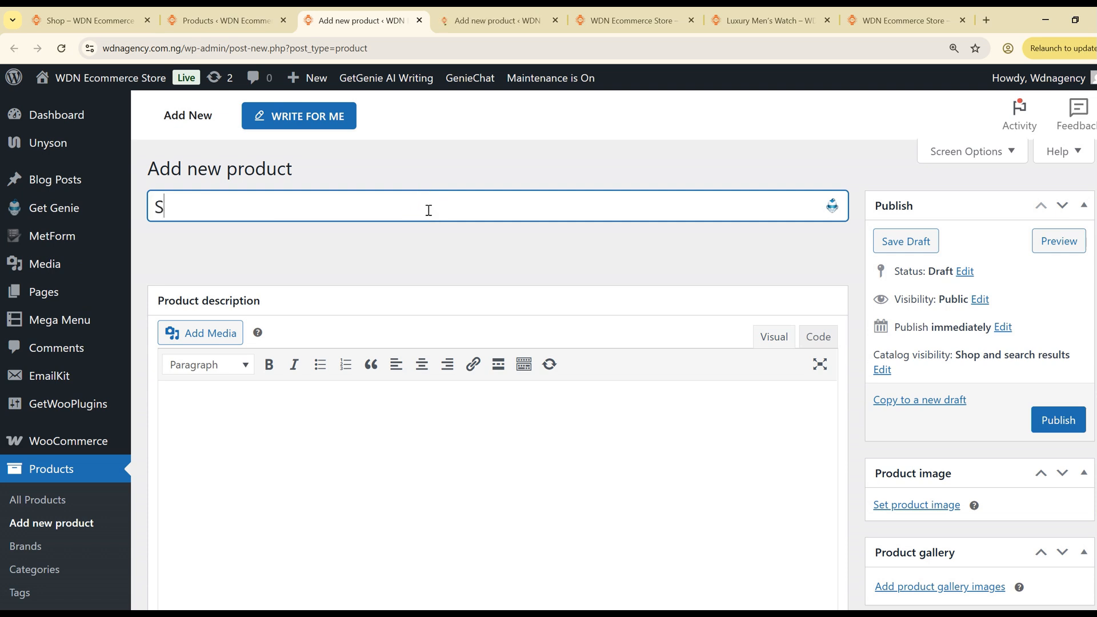
type("port's Watch f")
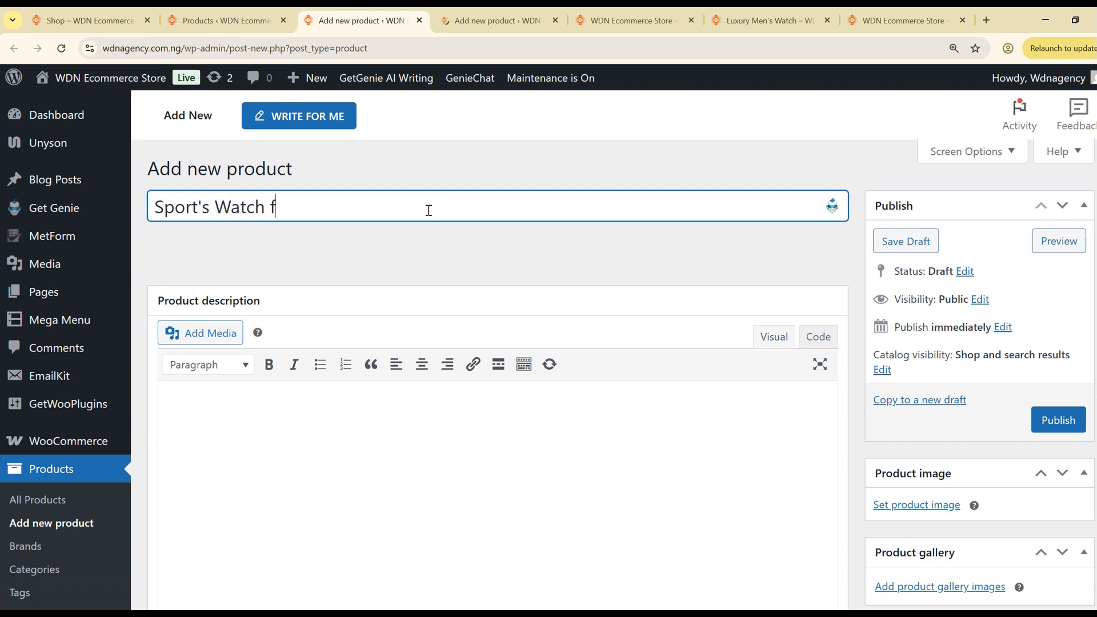
type("or Wo")
Paste the copied sports watch text, beginning "Designed for athletes and adventurers", into the product description.
scroll(400, 286, "down", 2)
right_click(373, 355)
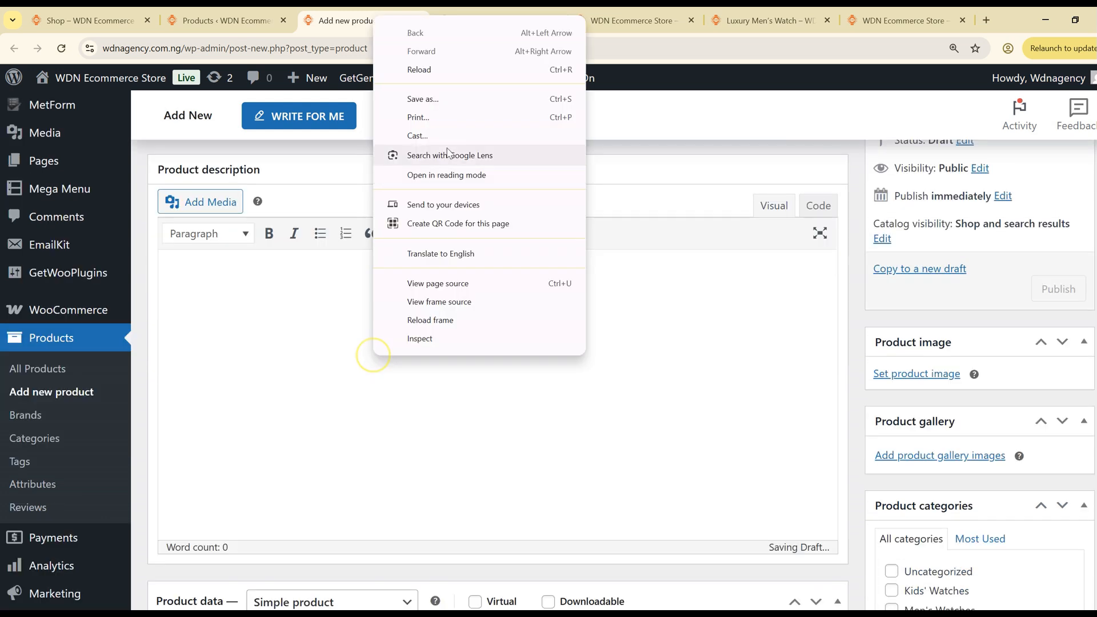
left_click(213, 264)
right_click(212, 264)
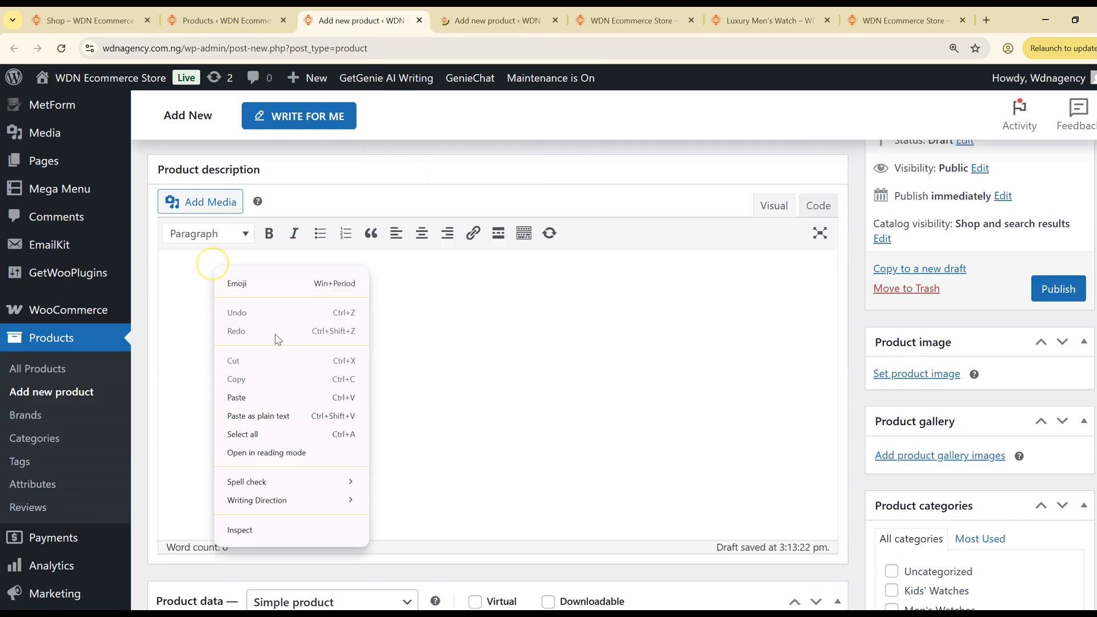
left_click(248, 392)
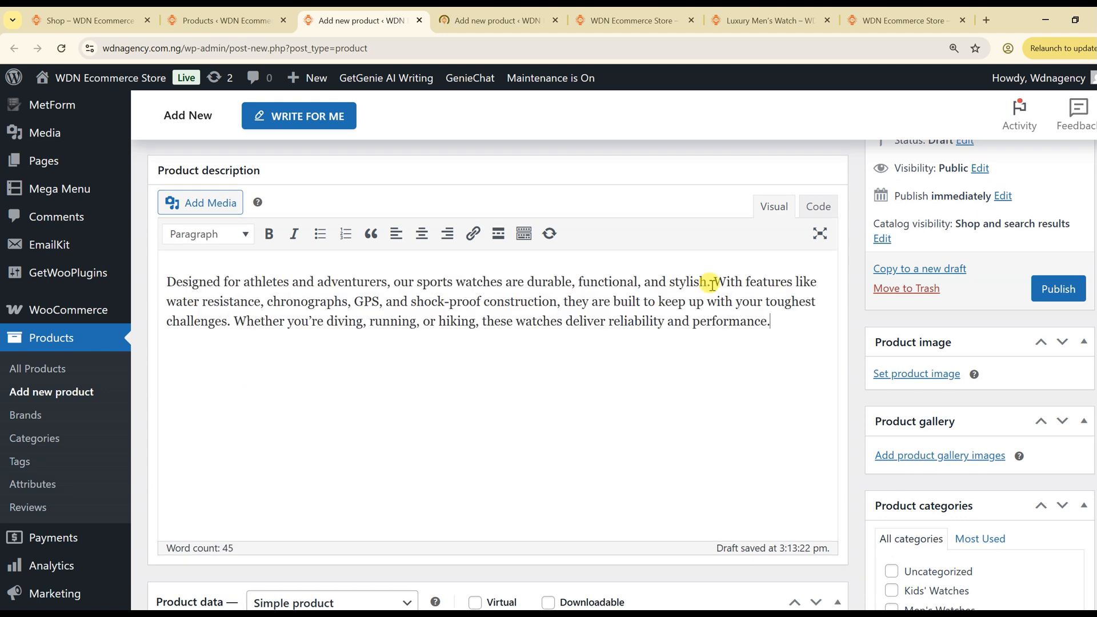
Copy the description's first sentence, ending in "durable, functional, and stylish.", into the product short description.
left_click_drag(712, 284, 128, 283)
right_click(230, 281)
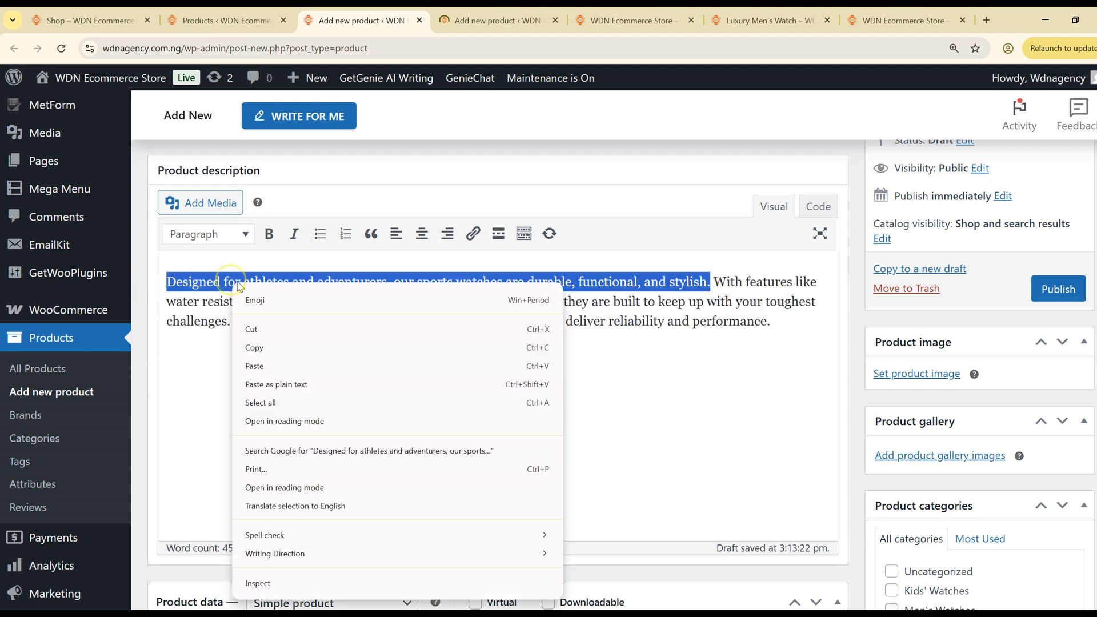
left_click(254, 348)
scroll(281, 363, "down", 10)
right_click(285, 364)
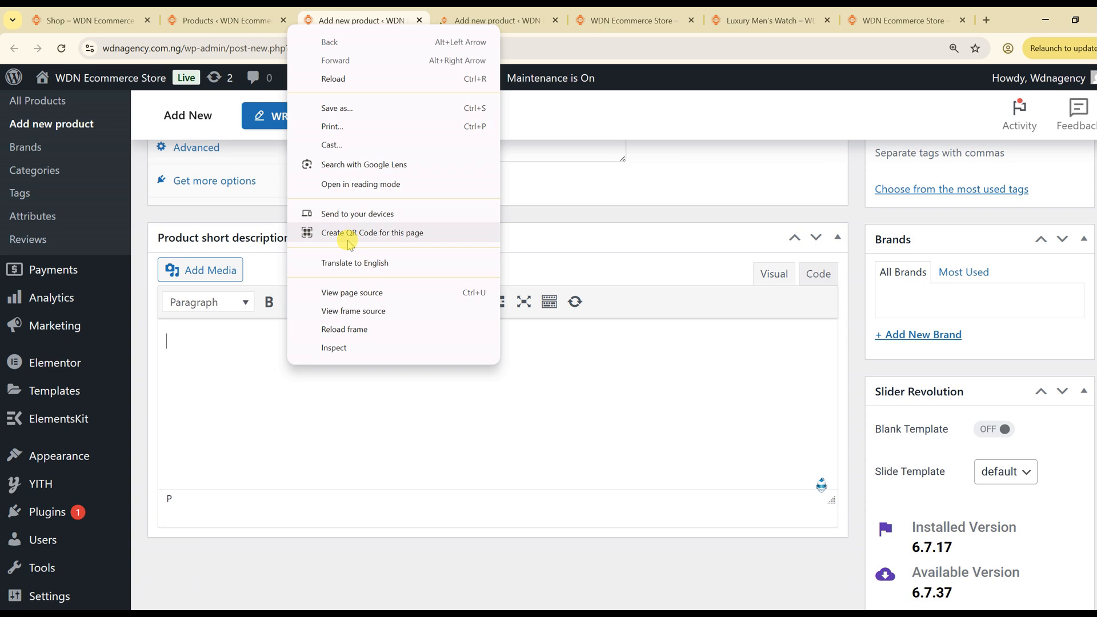
right_click(167, 372)
right_click(478, 420)
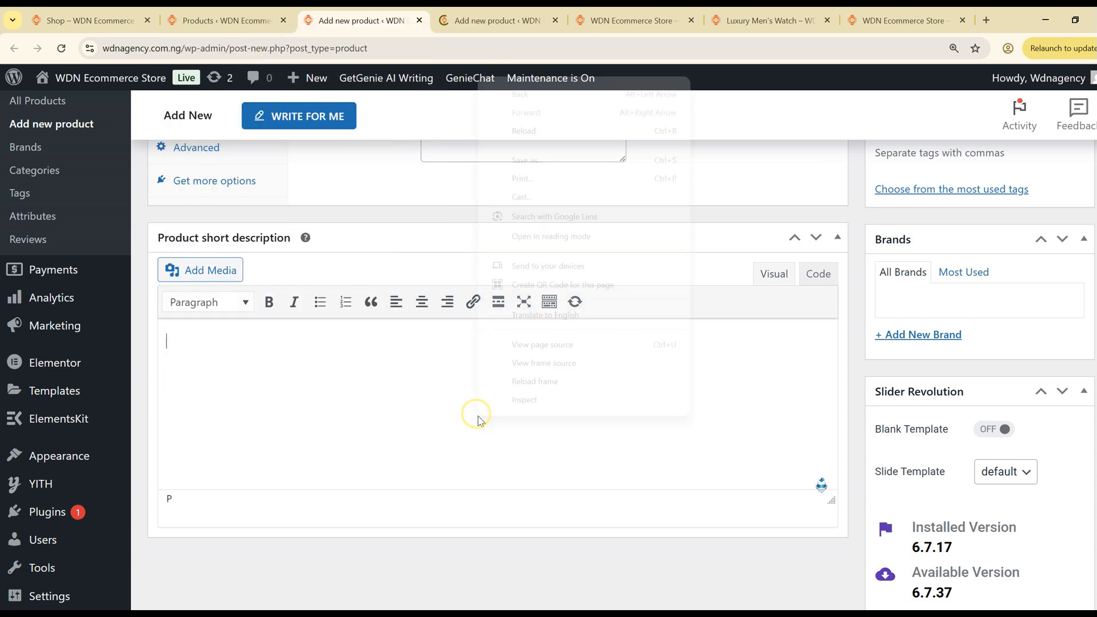
right_click(202, 348)
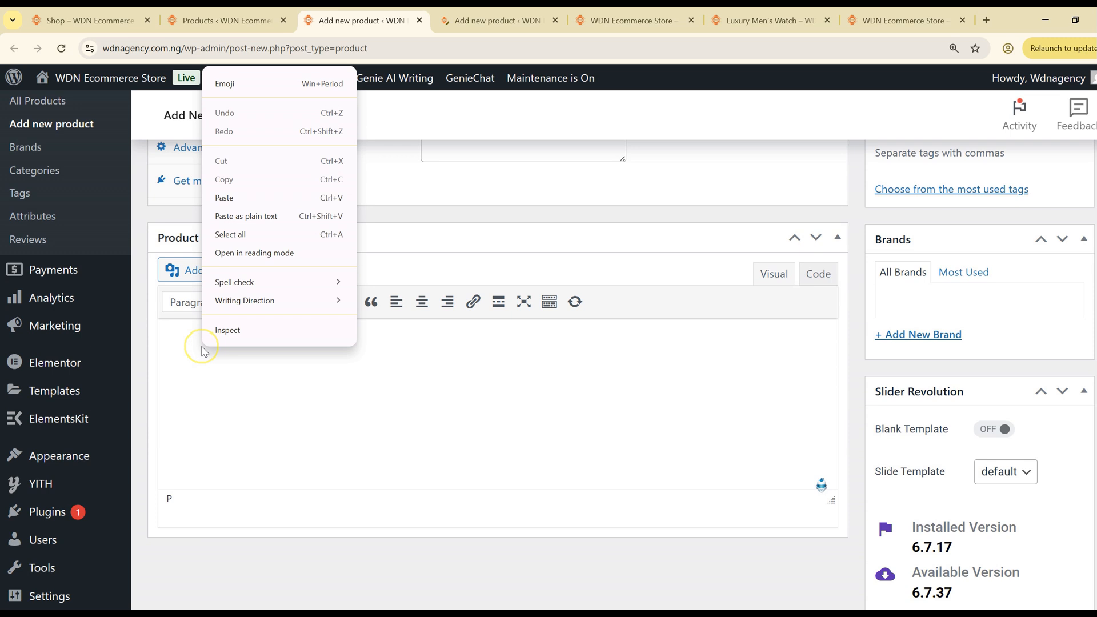
Set the product type in the product data to Variable product.
scroll(693, 338, "up", 6)
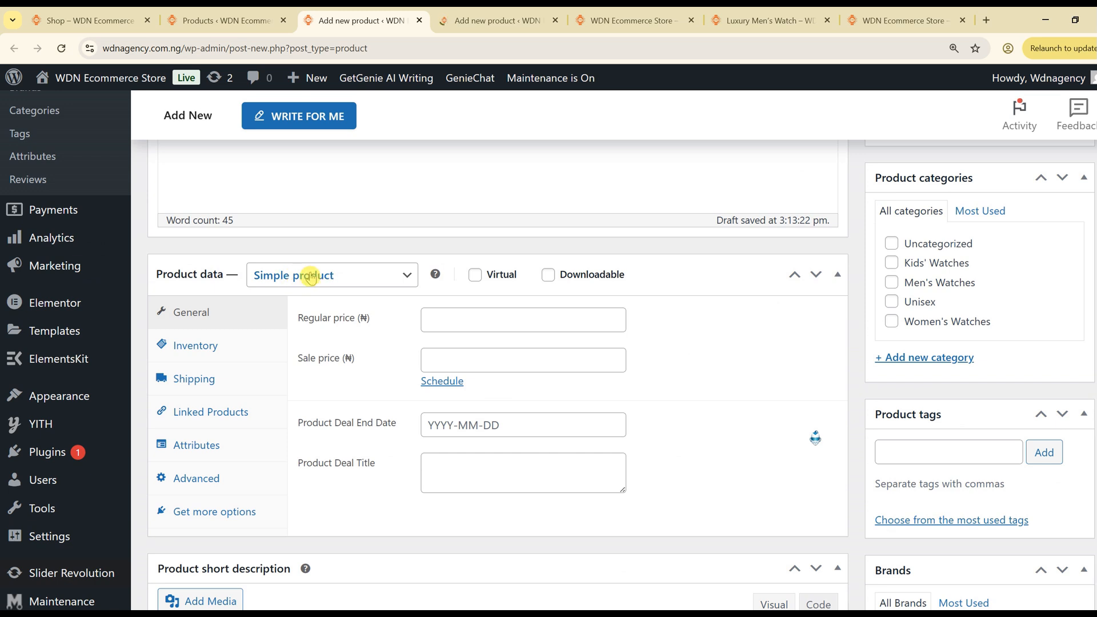
left_click(386, 283)
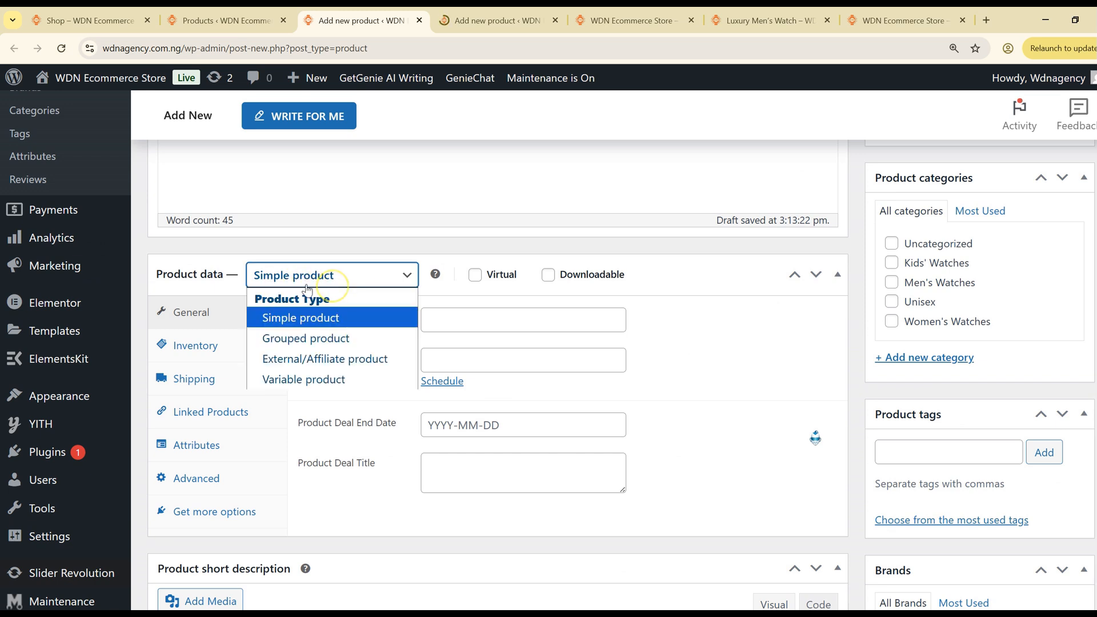
left_click(296, 380)
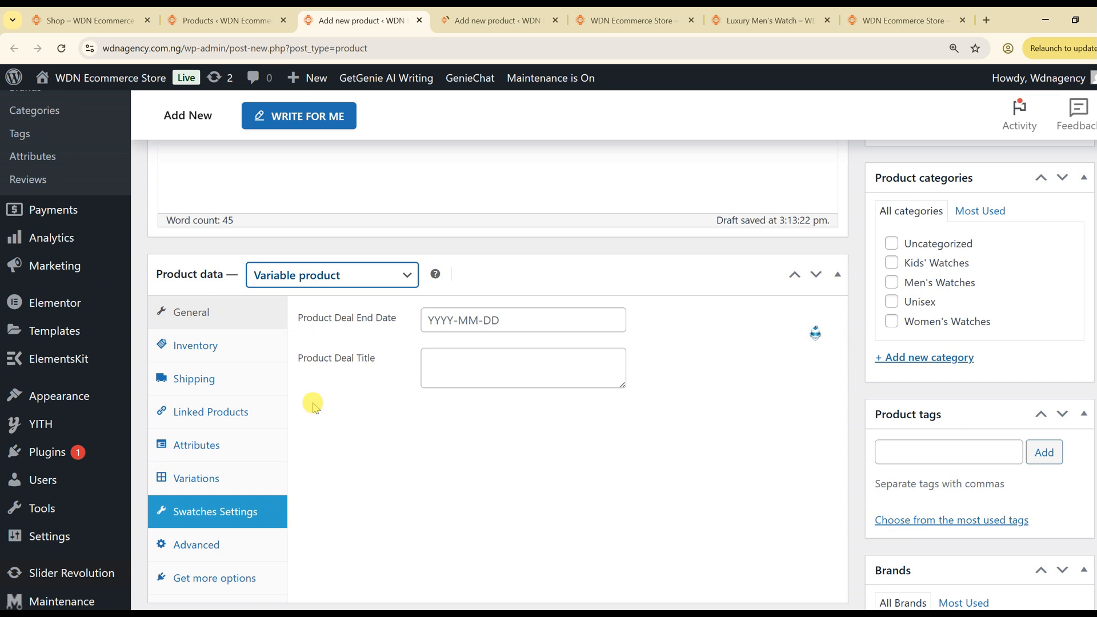
Open the product's attribute settings and name the new attribute Color.
scroll(313, 407, "down", 1)
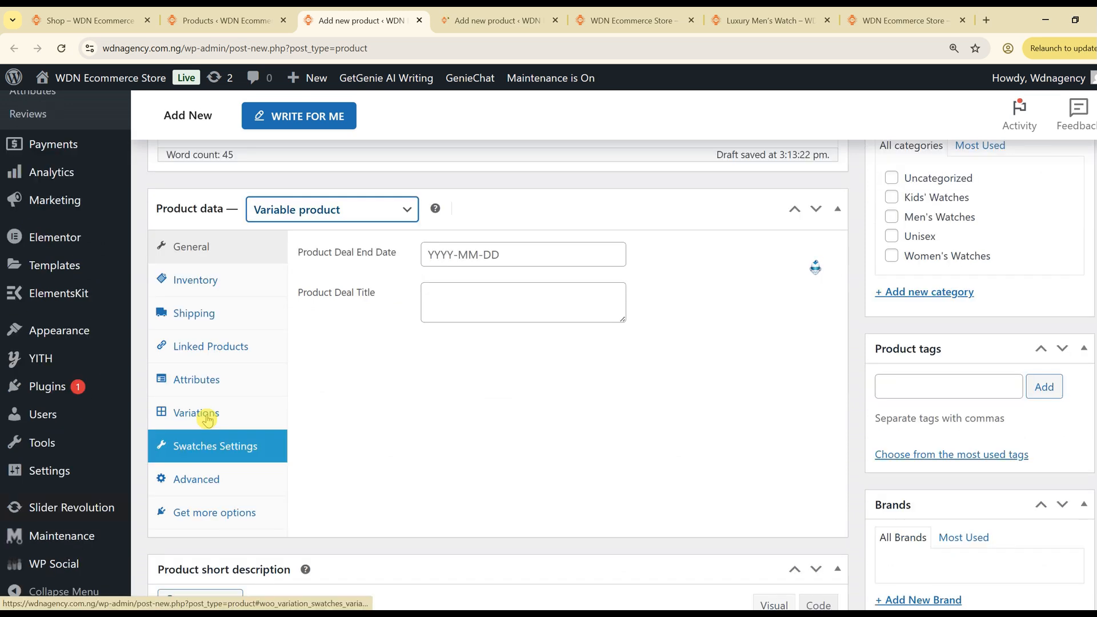
left_click(193, 382)
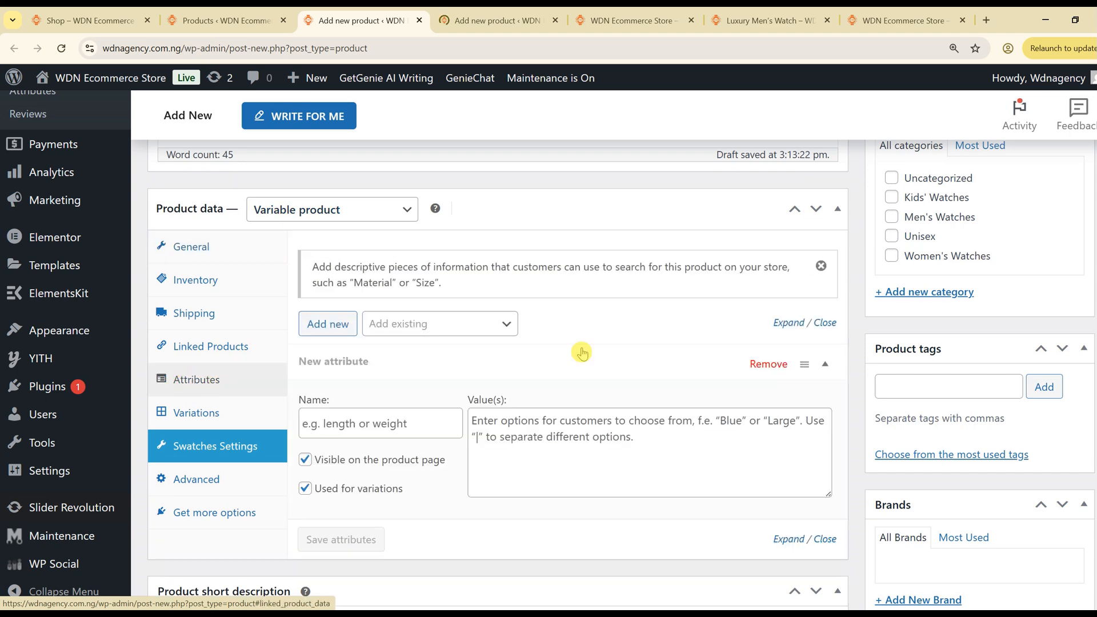
scroll(577, 356, "down", 1)
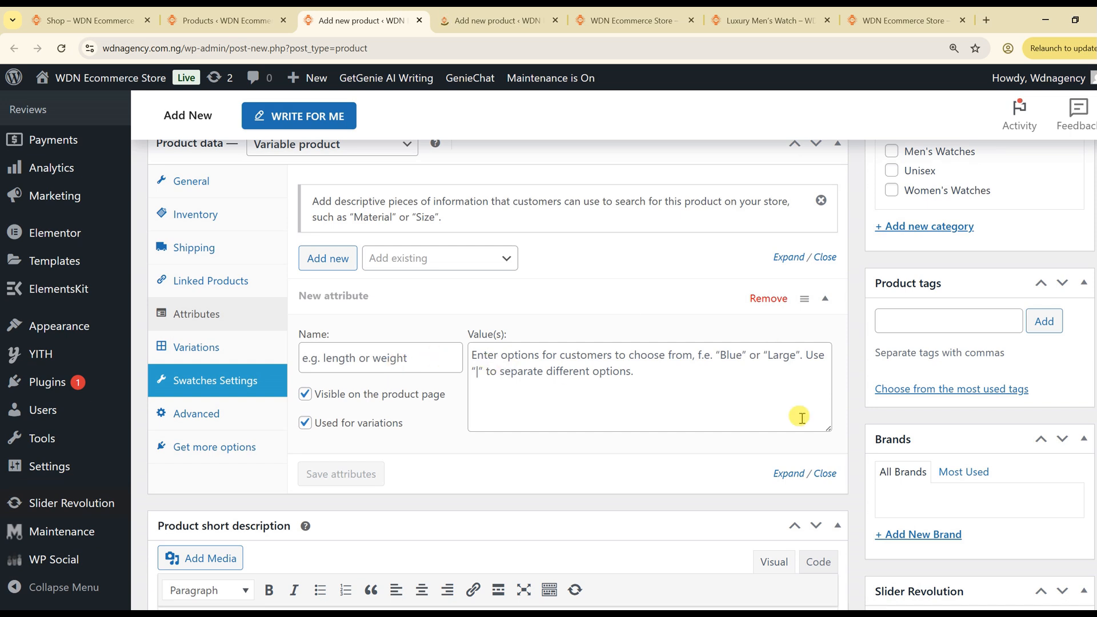
left_click(378, 358)
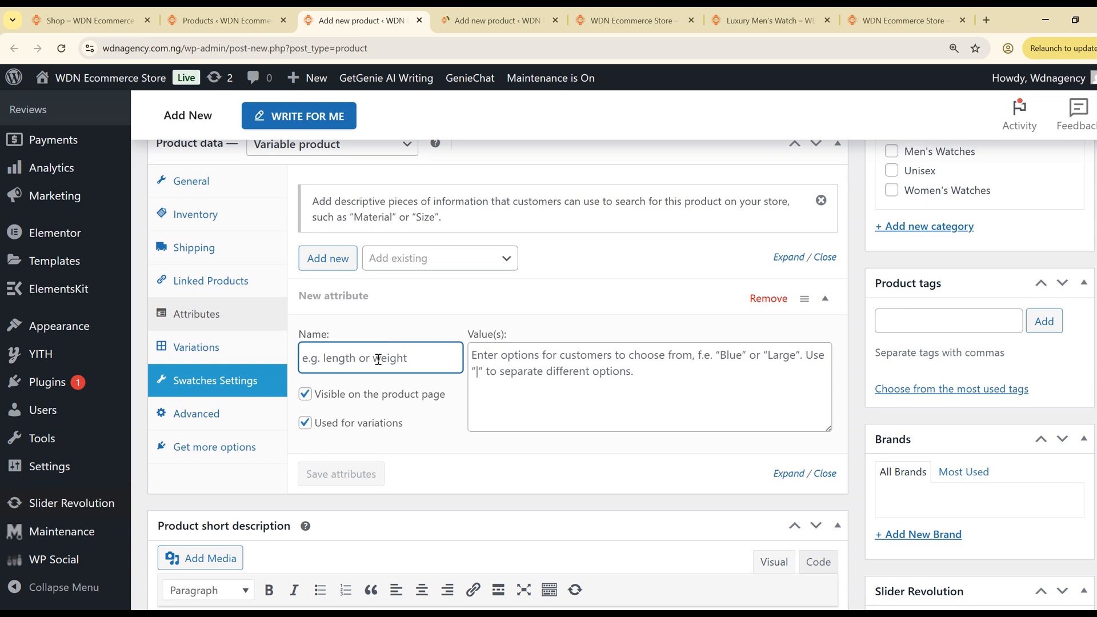
type("Color")
left_click(393, 358)
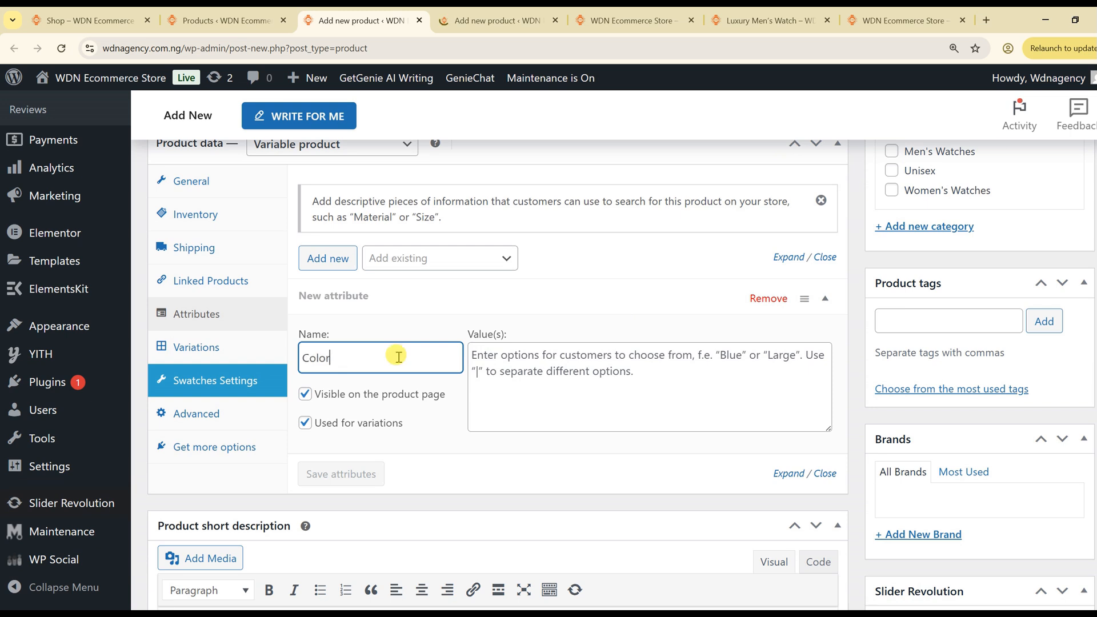
Enter Red|Black as the values of the Color attribute.
left_click(531, 374)
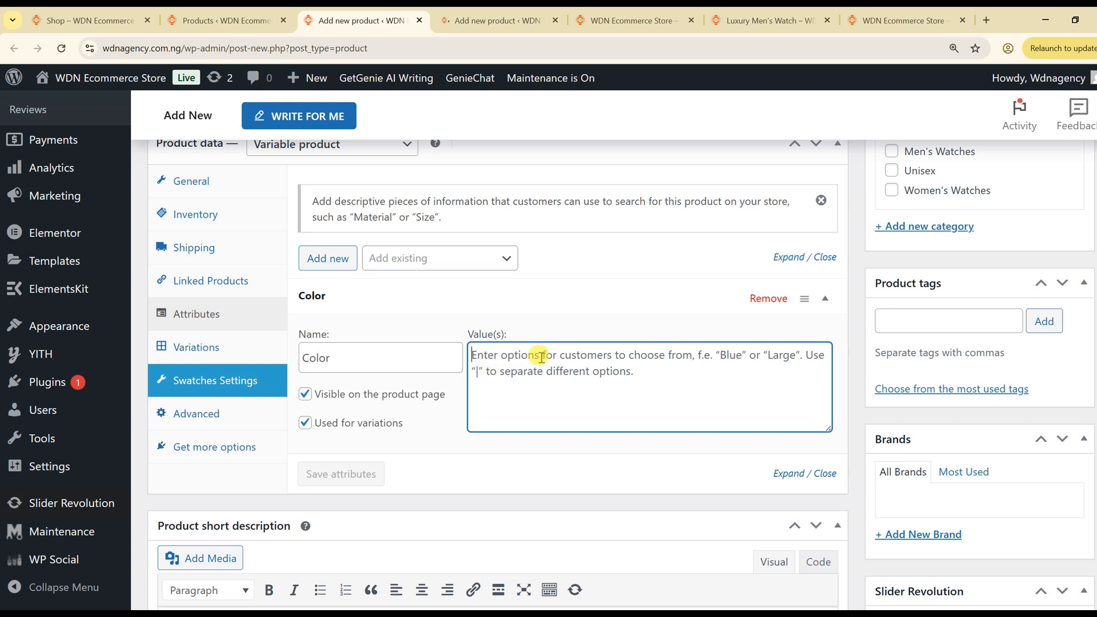
type("Red")
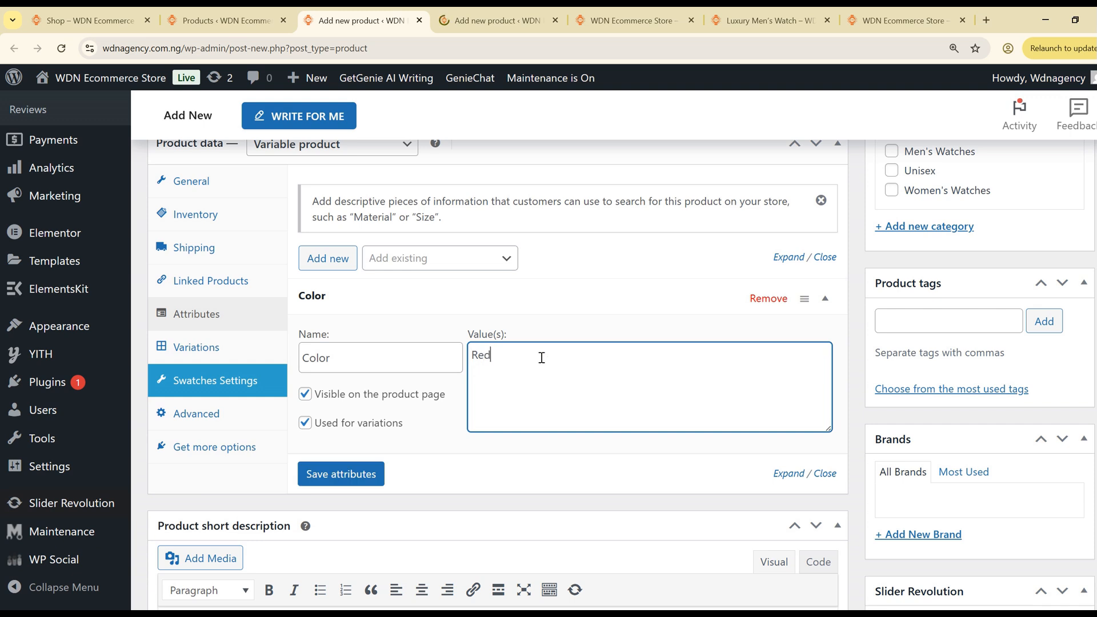
type("\\")
key("BackSpace")
type("|Black")
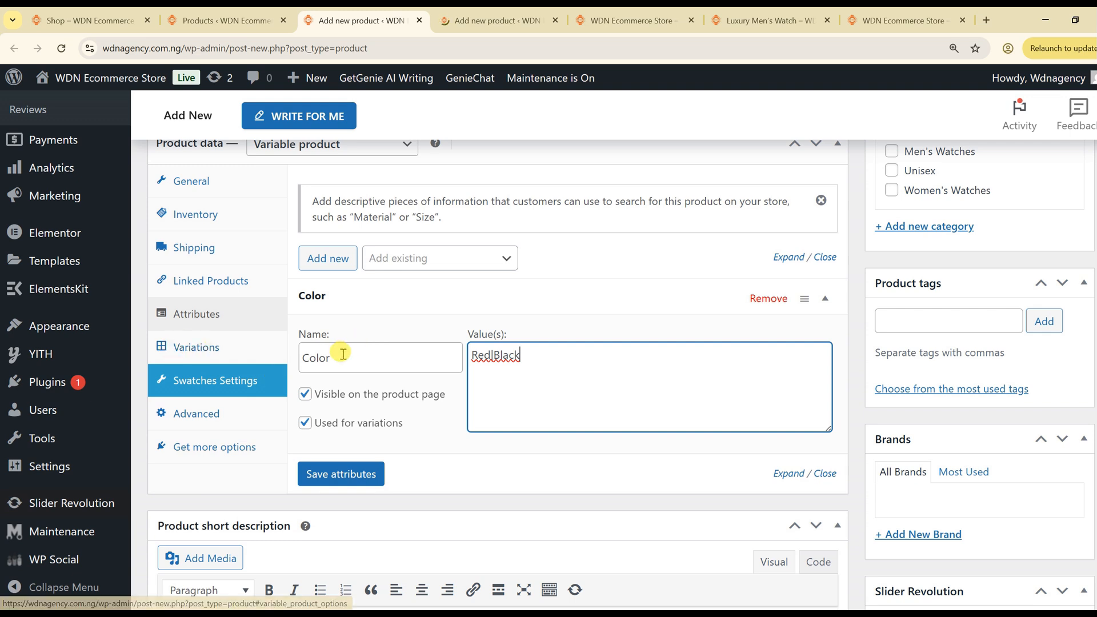
Append Orange as a third value of the Color attribute, separated by a vertical bar.
double_click(313, 358)
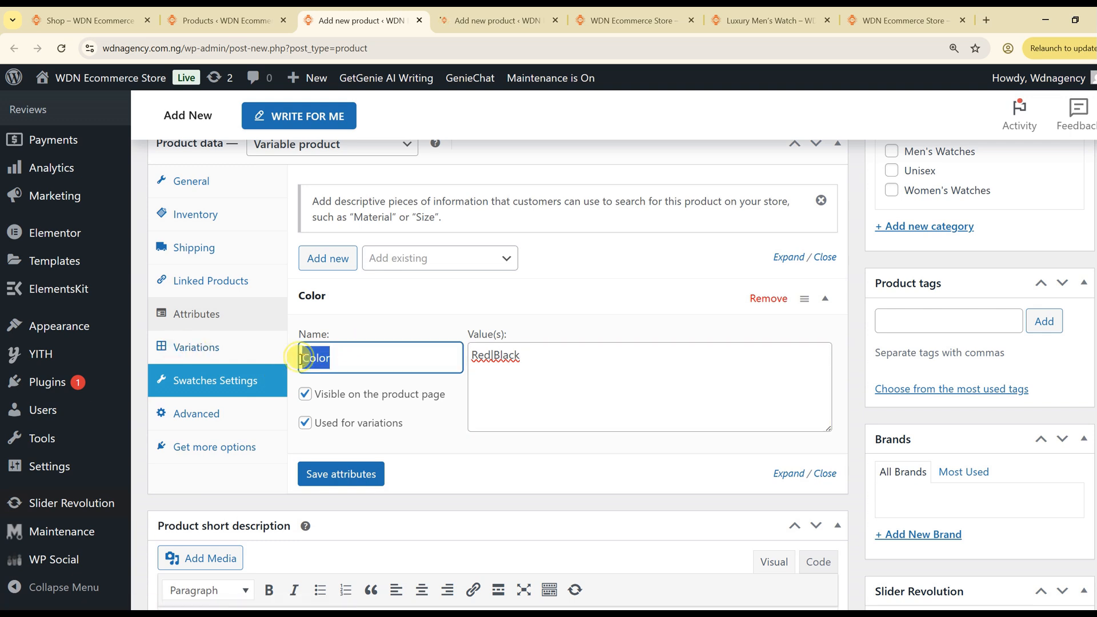
left_click(345, 355)
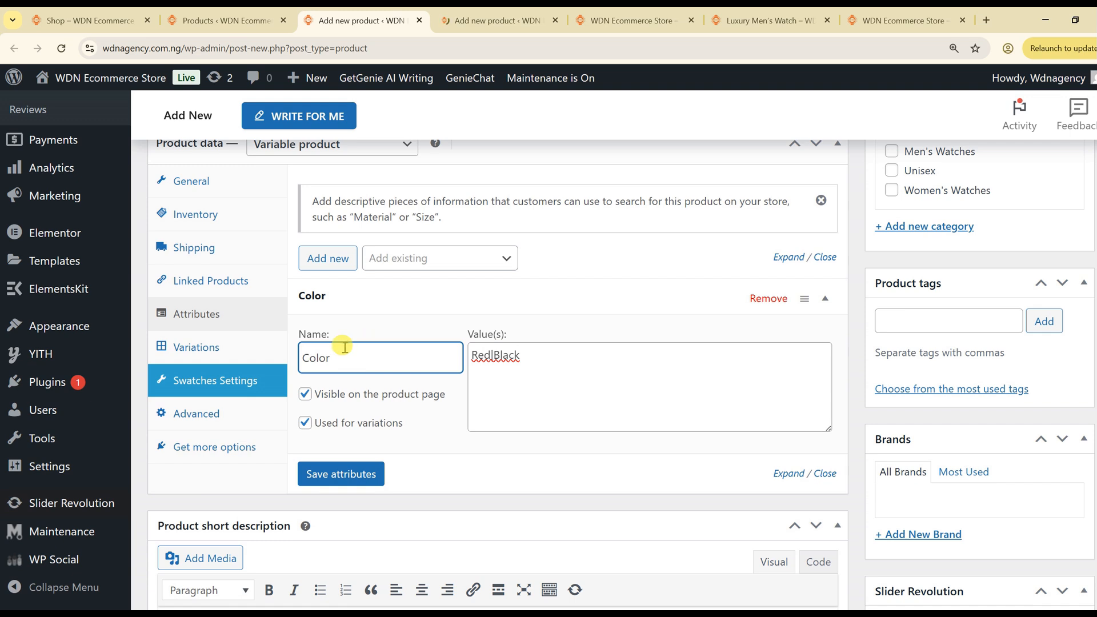
left_click(510, 357)
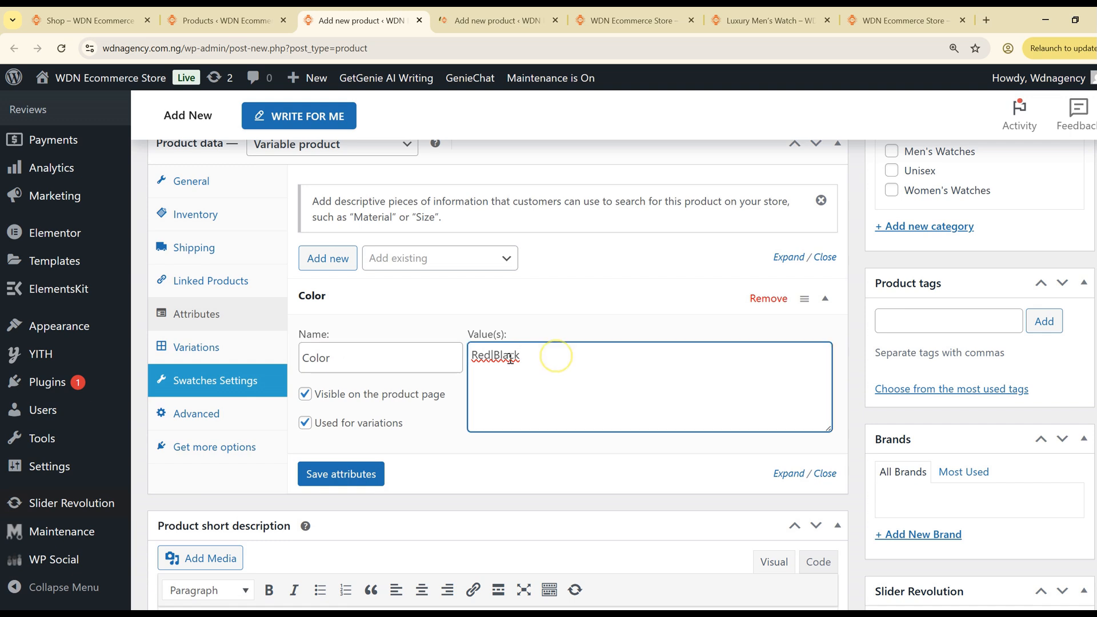
left_click_drag(495, 355, 491, 355)
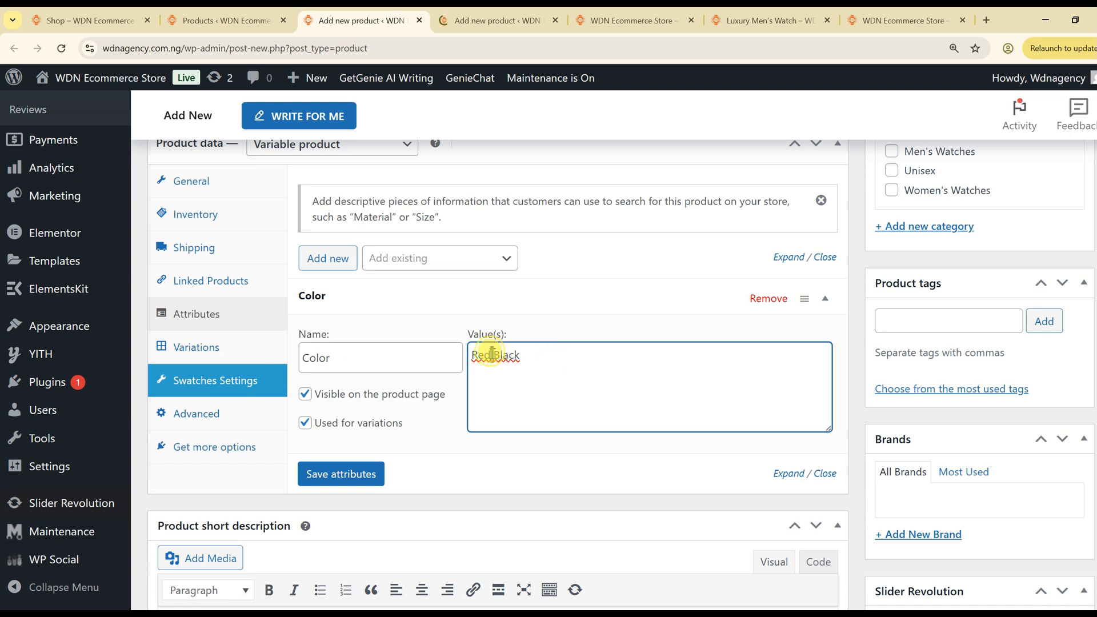
left_click(531, 358)
type("|Ora")
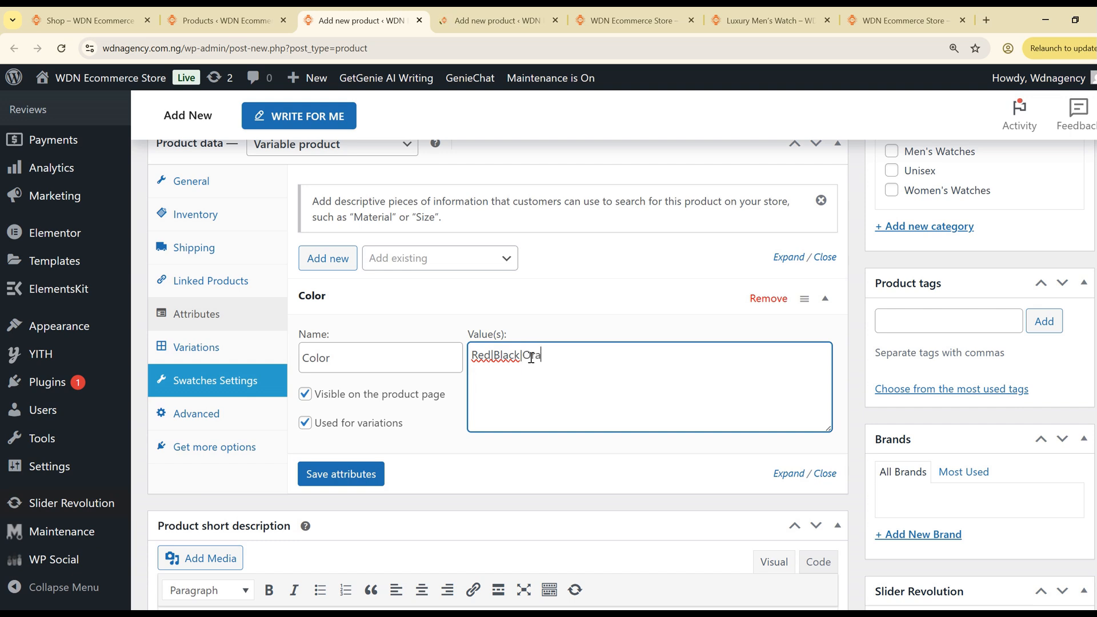
type("nge")
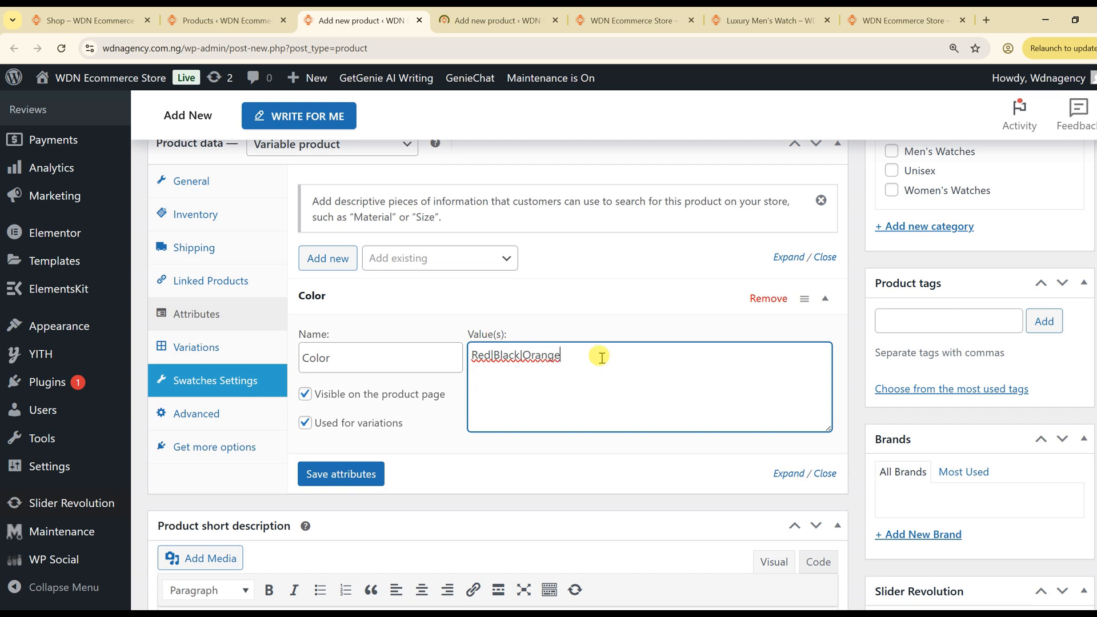
Check the separators between the color values and save the product's attributes.
left_click(491, 356)
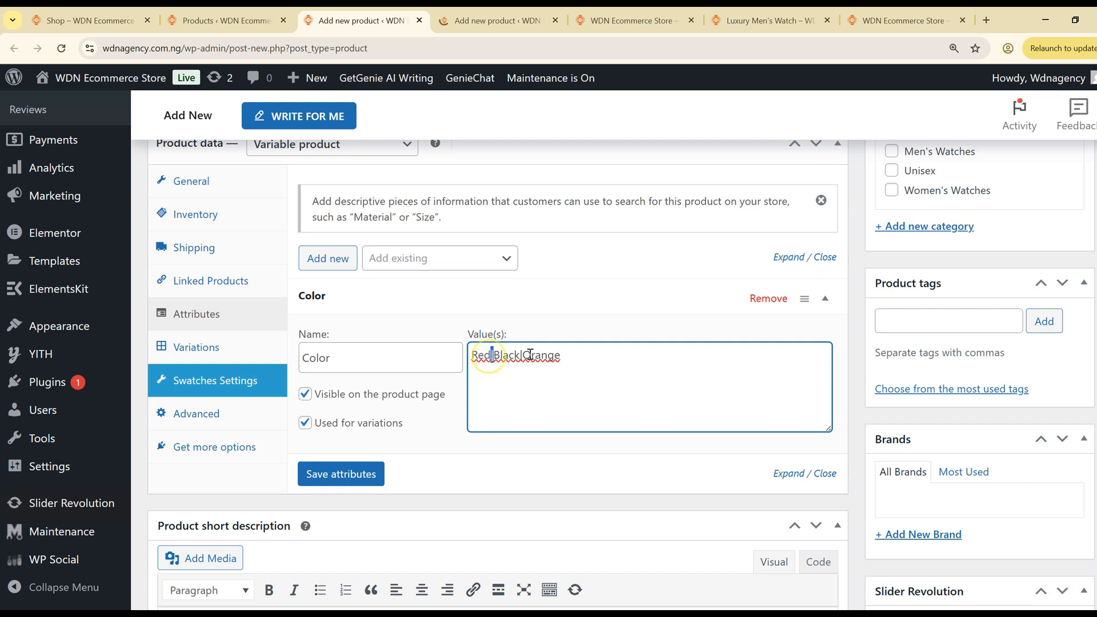
left_click(521, 355)
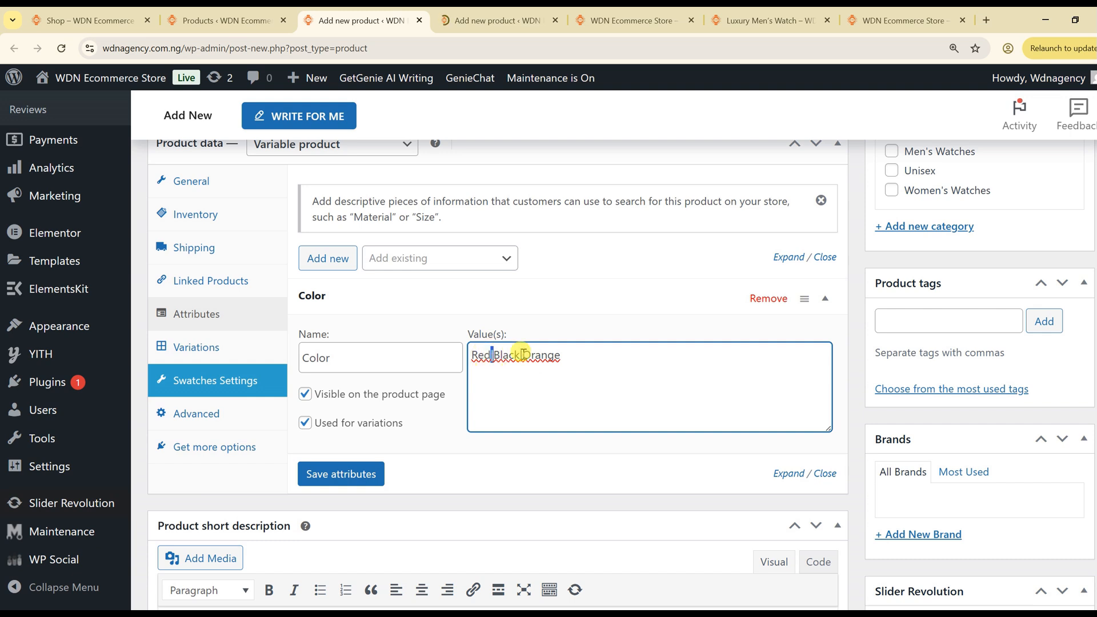
left_click(585, 356)
left_click(327, 480)
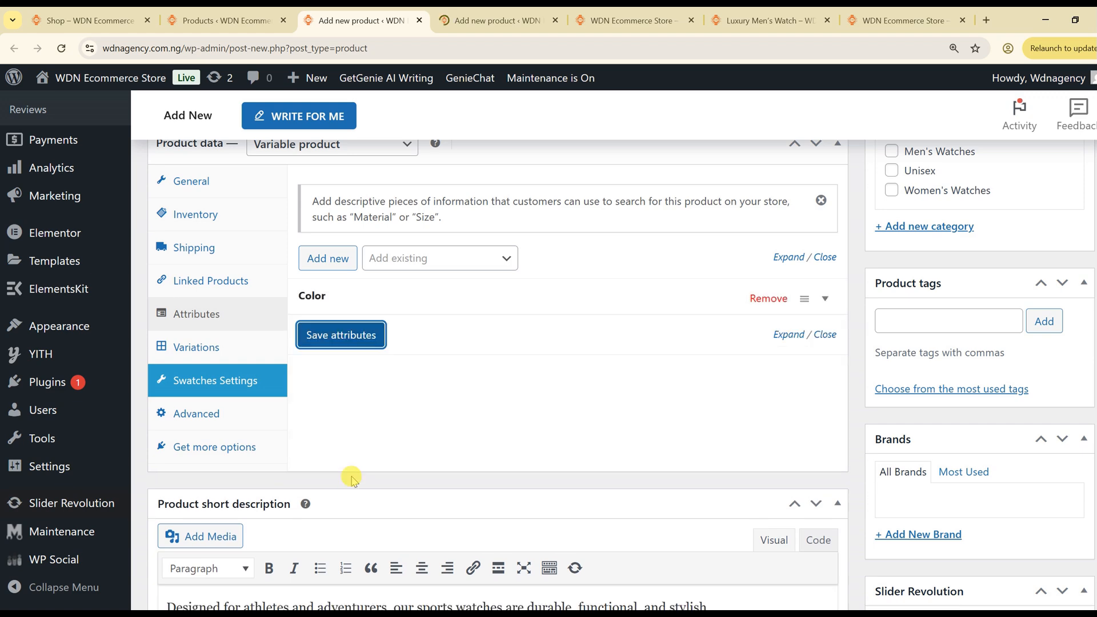
scroll(352, 478, "up", 1)
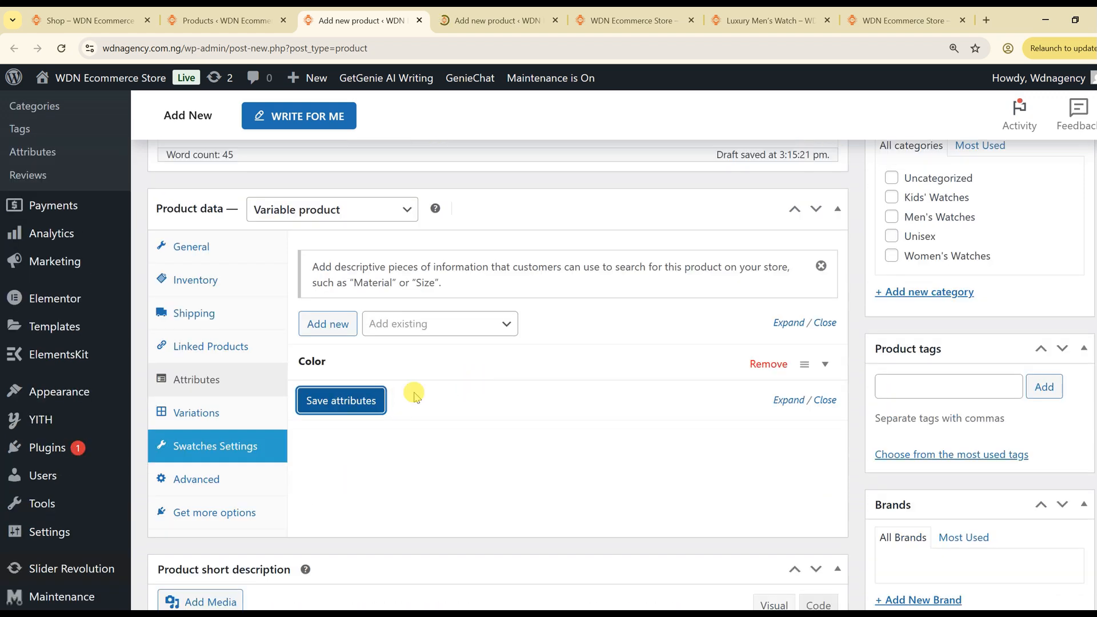
Generate all product variations from the Color attribute.
left_click(197, 415)
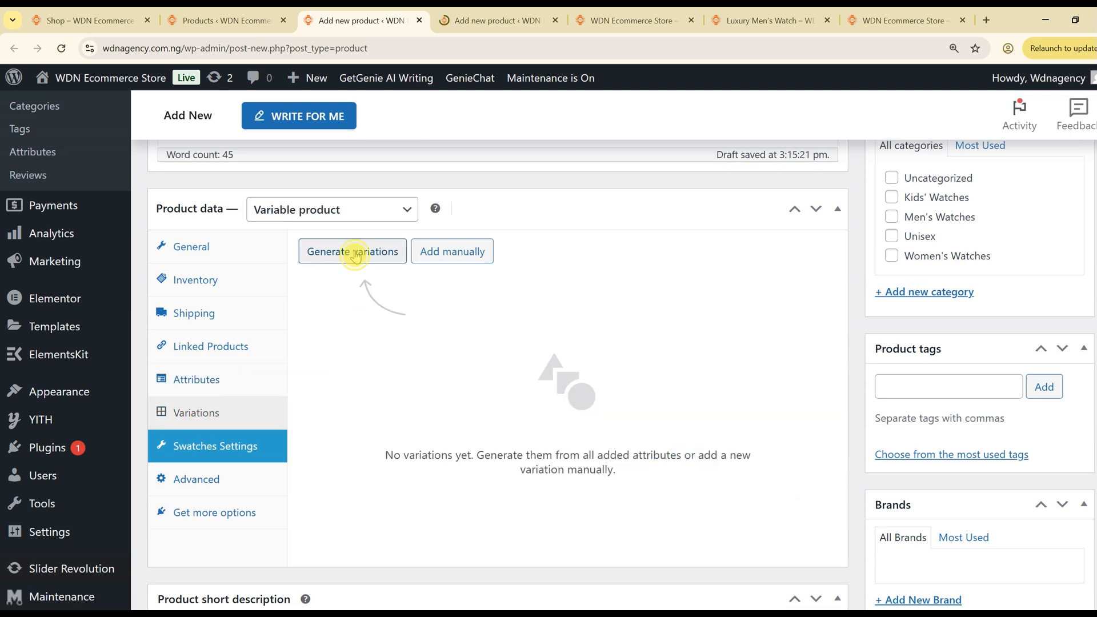
left_click(354, 255)
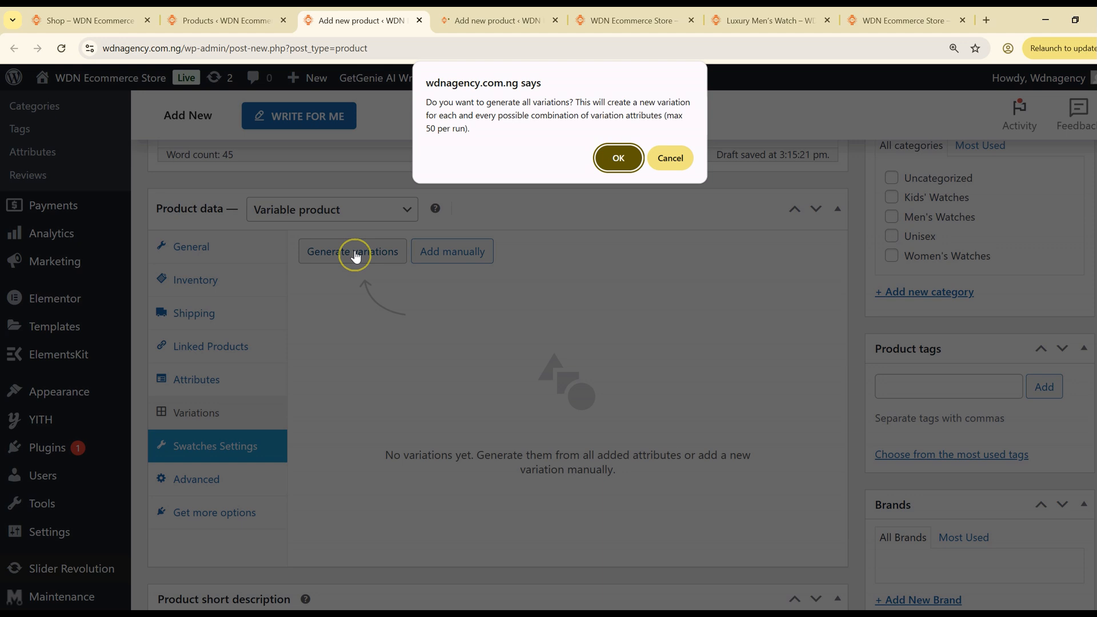
key("Return")
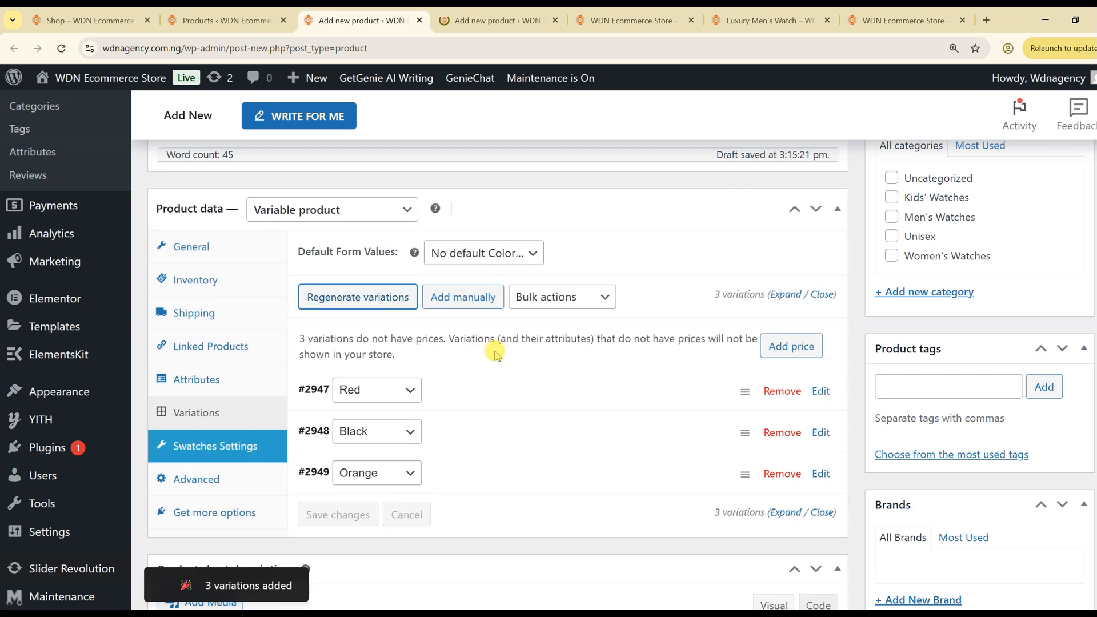
Give the Red variation a regular price of 21000, a sale price of 15000 and a weight of 3 kg.
scroll(495, 353, "down", 2)
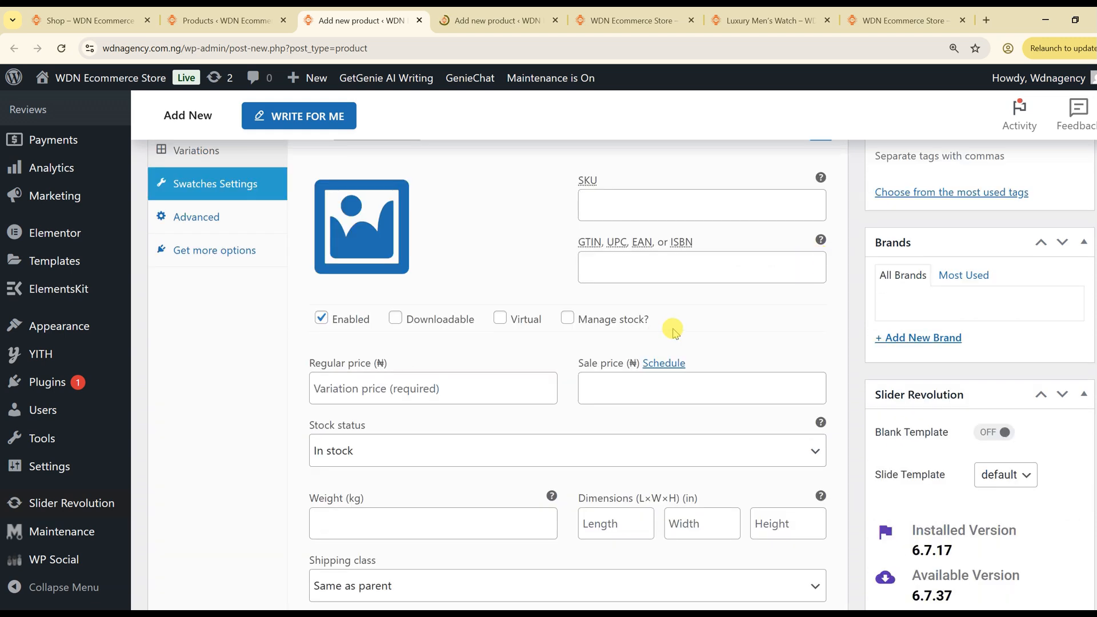
scroll(673, 332, "down", 1)
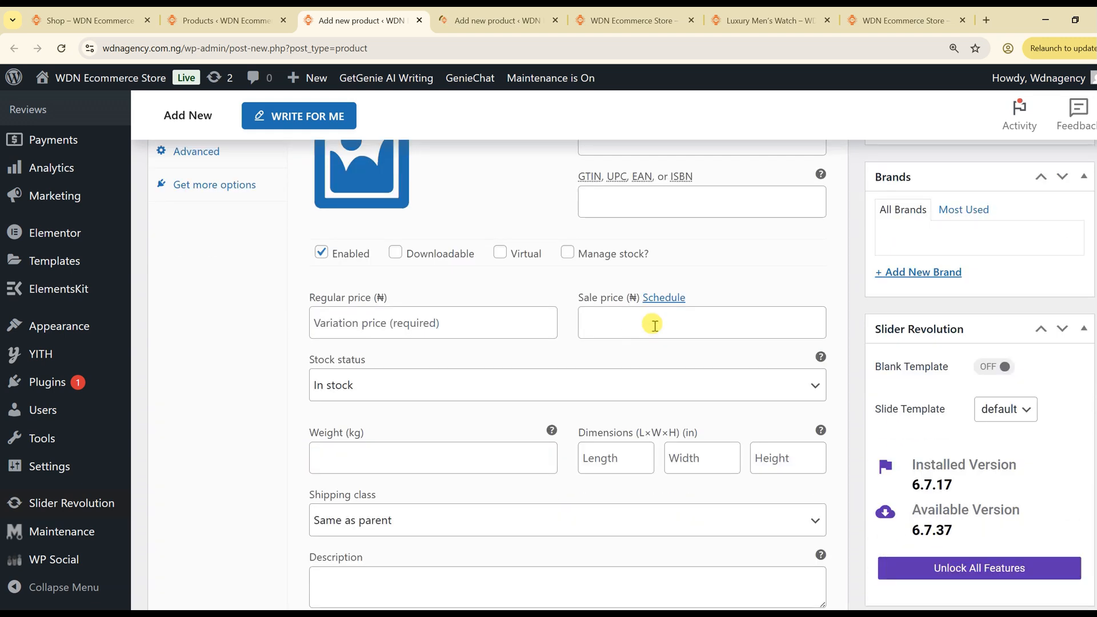
left_click(501, 324)
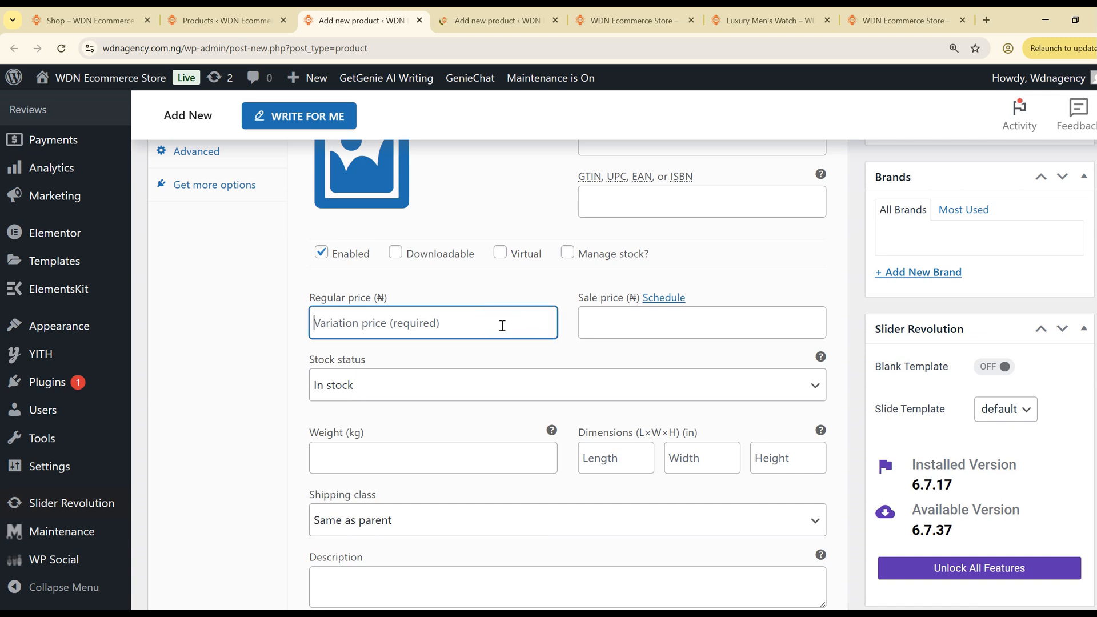
type("21000")
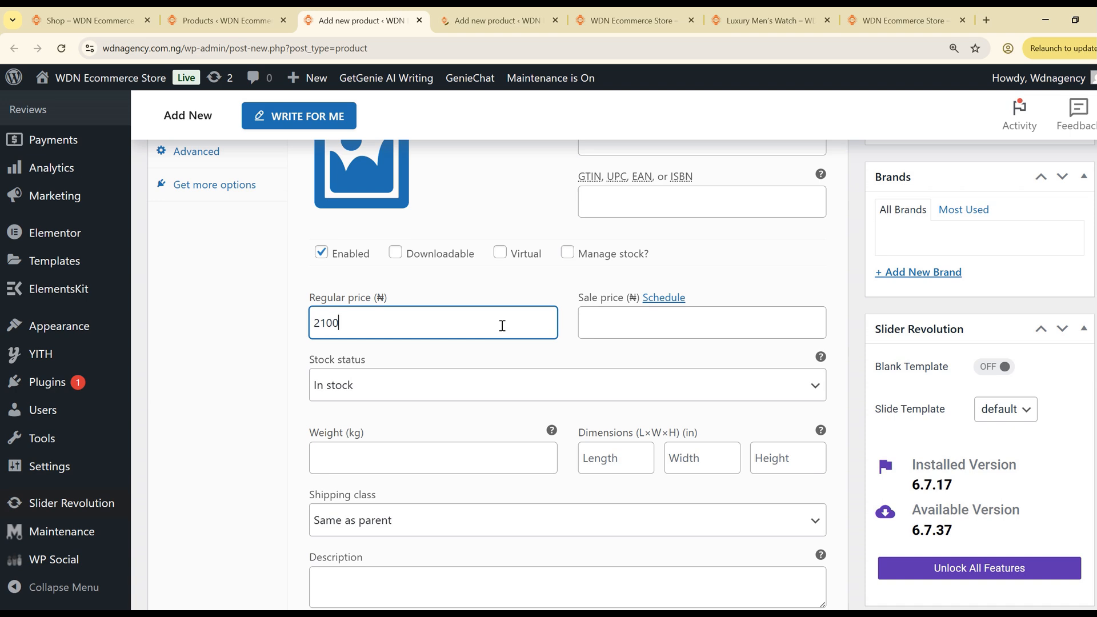
left_click(652, 312)
type("15000")
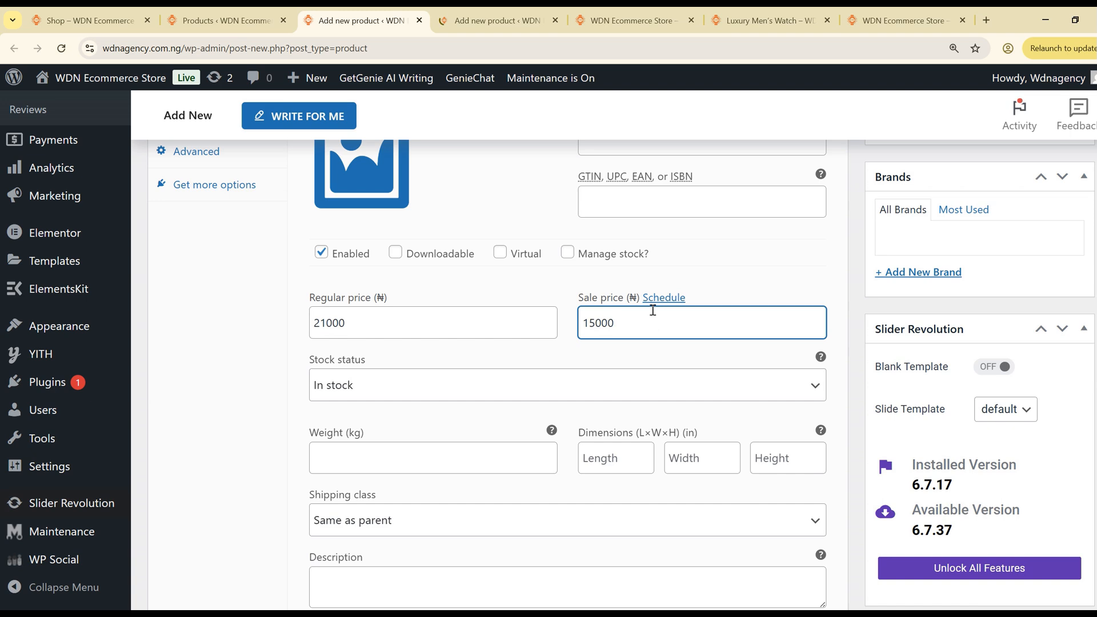
scroll(360, 341, "down", 1)
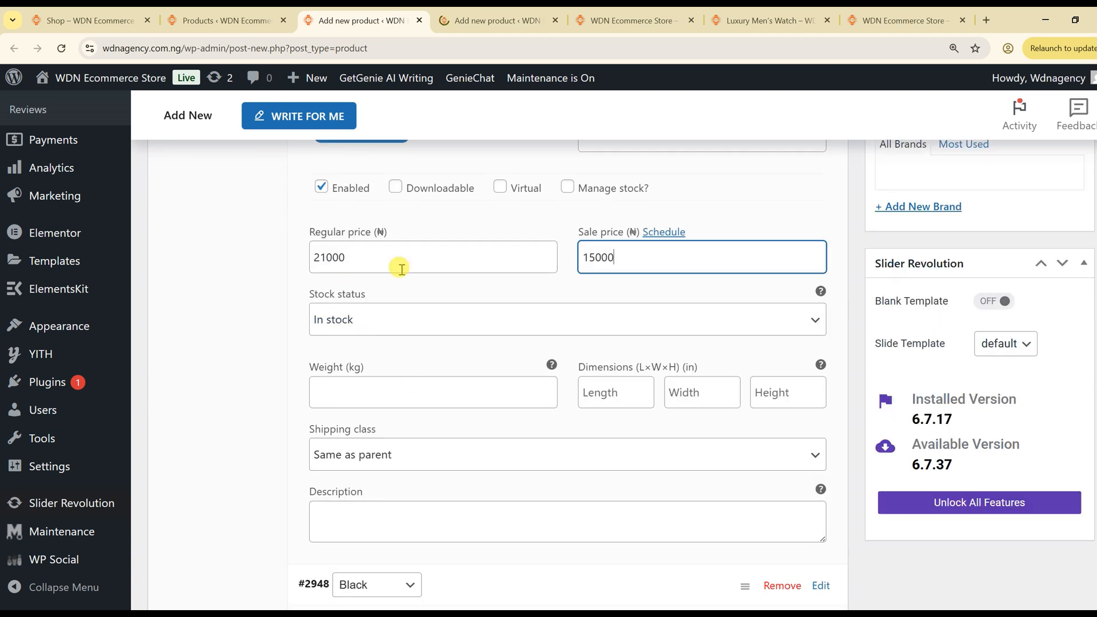
left_click(412, 387)
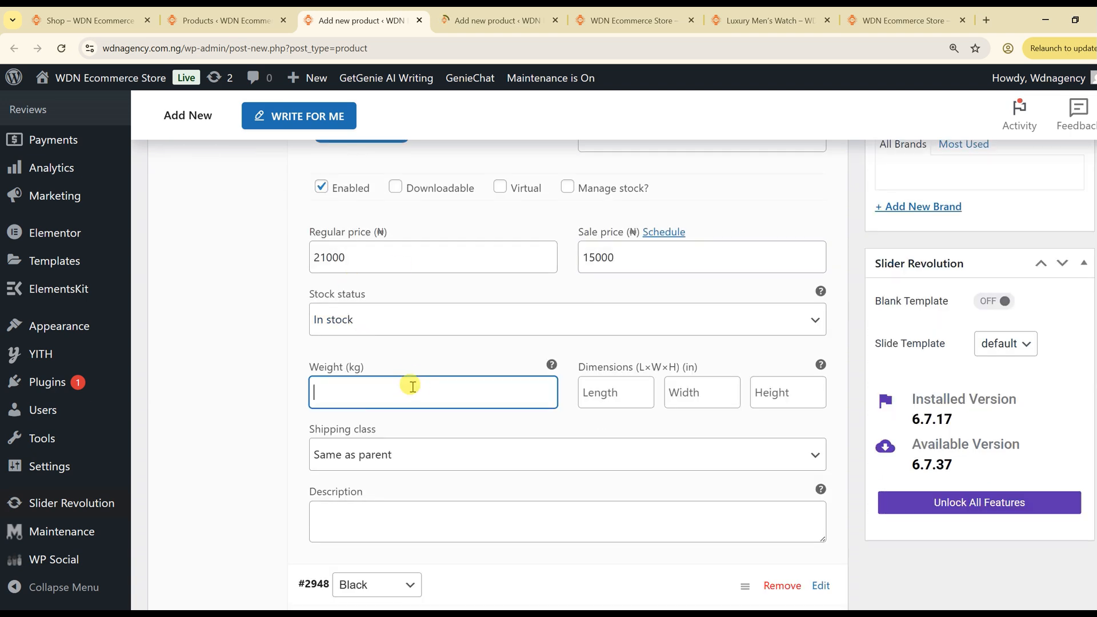
type("3")
Give the Black variation a regular price of 30000, a sale price of 18000 and a weight of 11 kg.
left_click(463, 360)
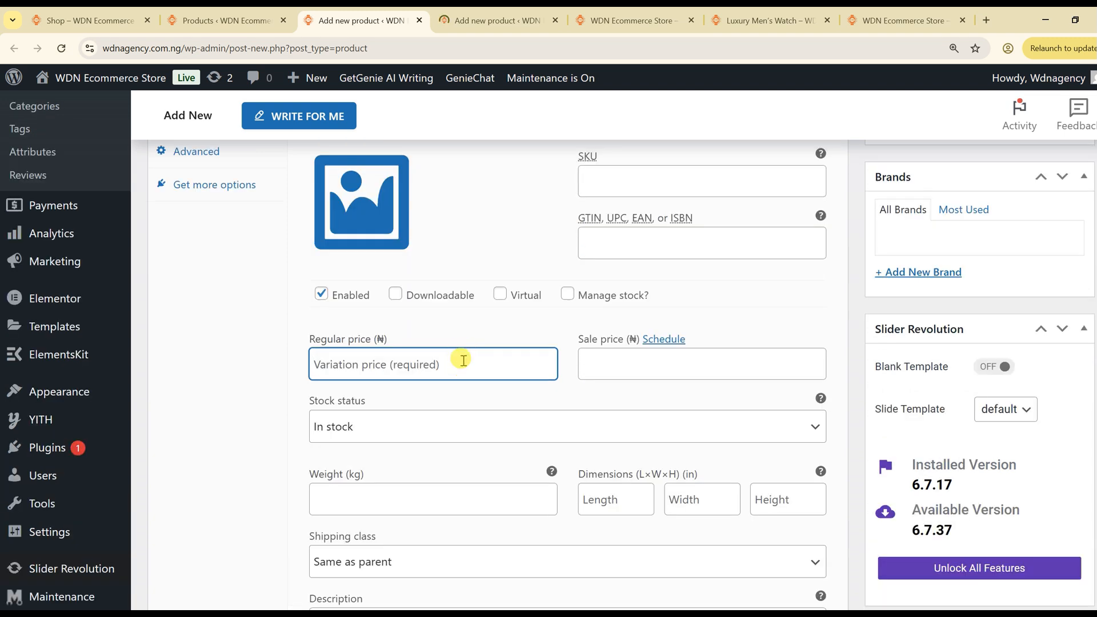
type("30000")
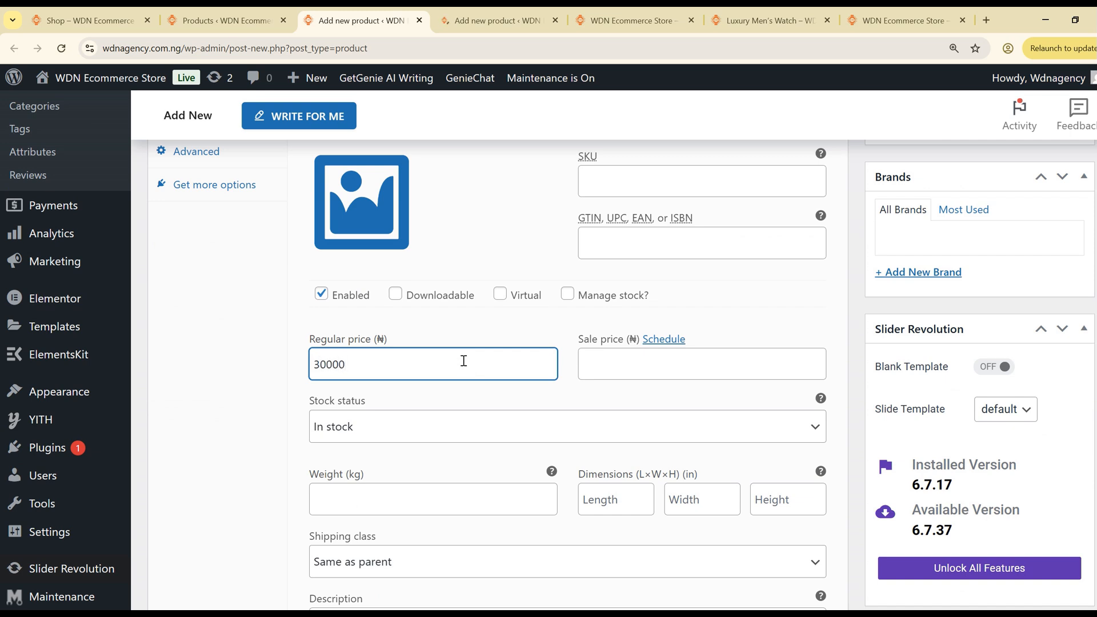
left_click(617, 368)
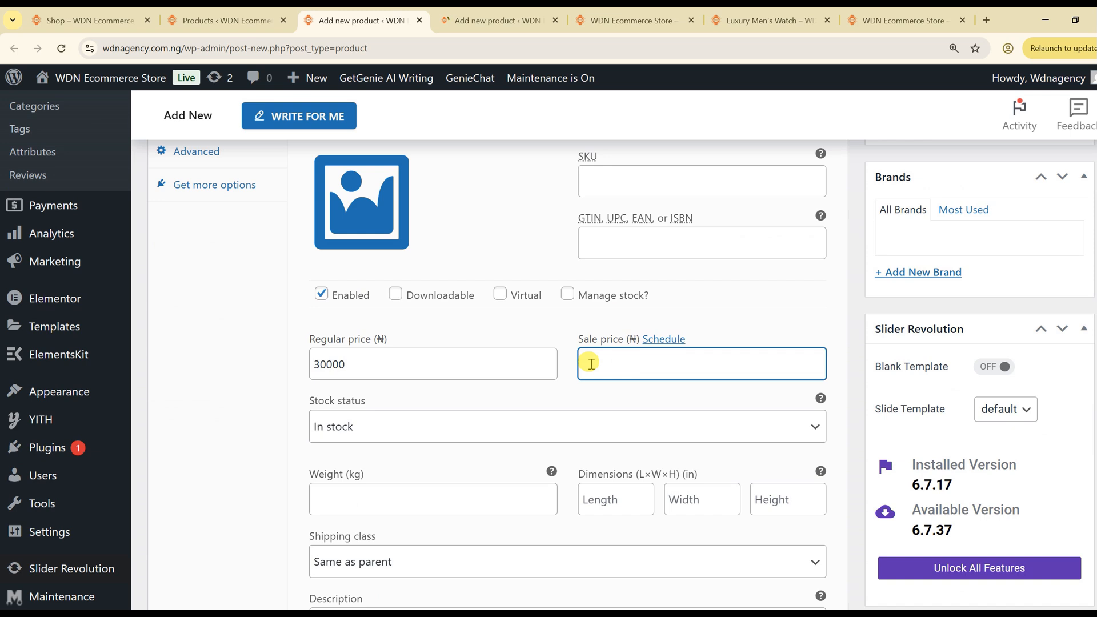
type("18000")
left_click(407, 505)
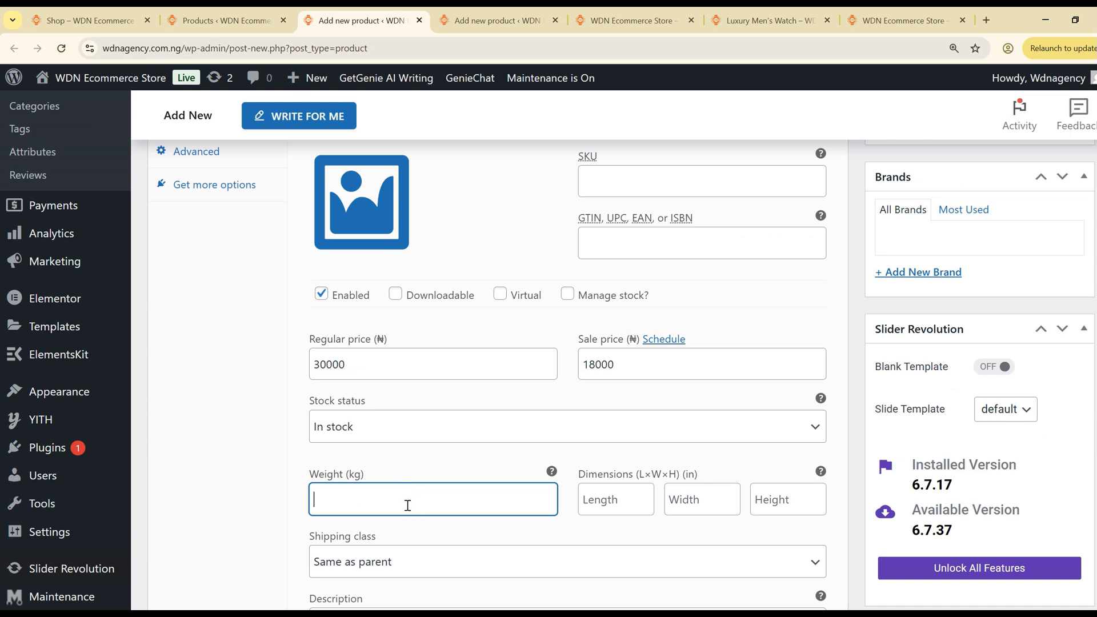
type("11")
Give the Orange variation a regular price of 50000, a sale price of 30000 and a weight of 5 kg.
scroll(408, 505, "down", 8)
left_click(445, 399)
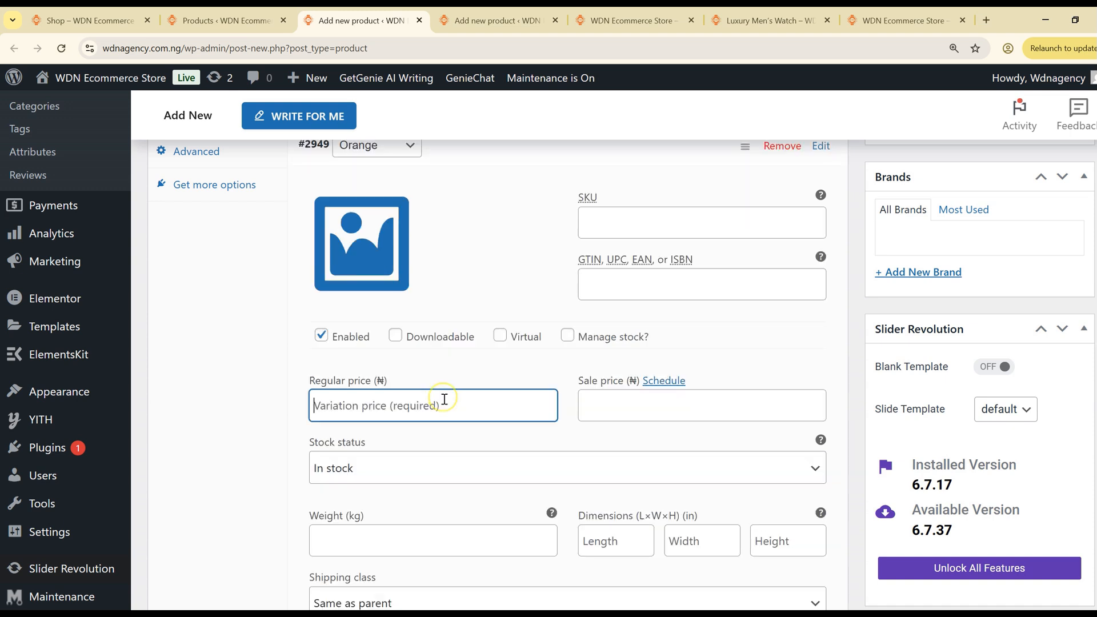
type("50000")
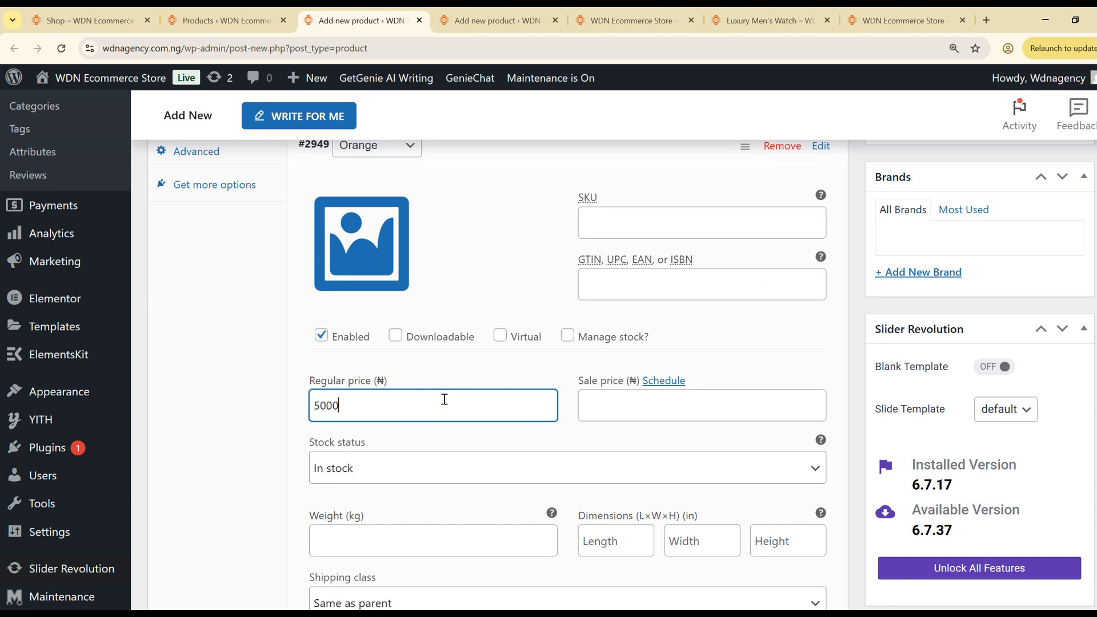
left_click(595, 407)
type("3000")
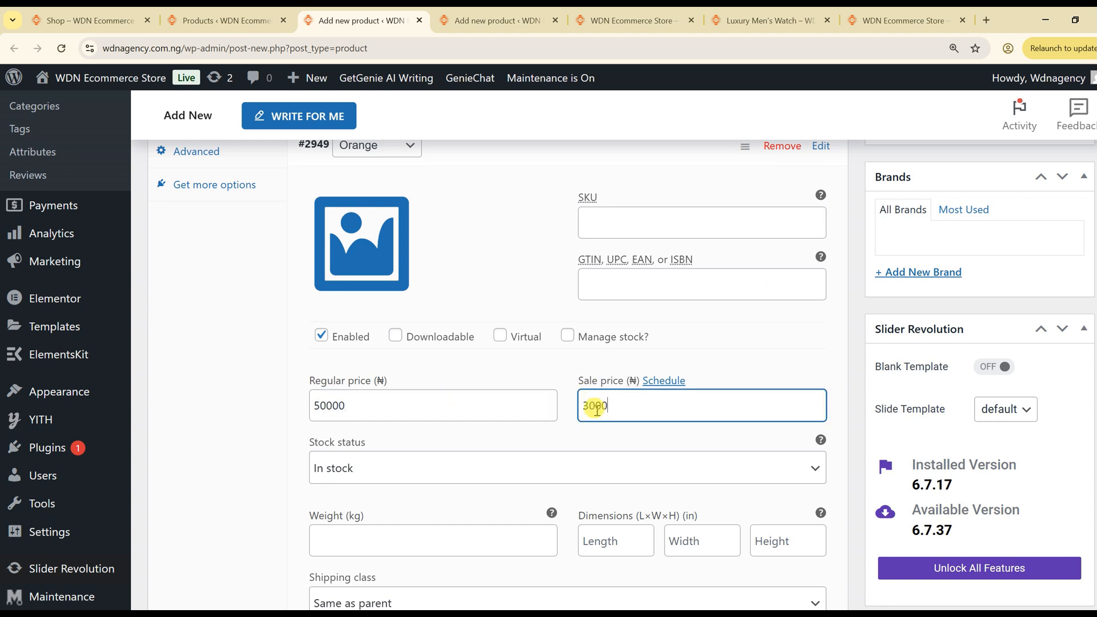
type("0")
scroll(596, 408, "down", 1)
left_click(410, 467)
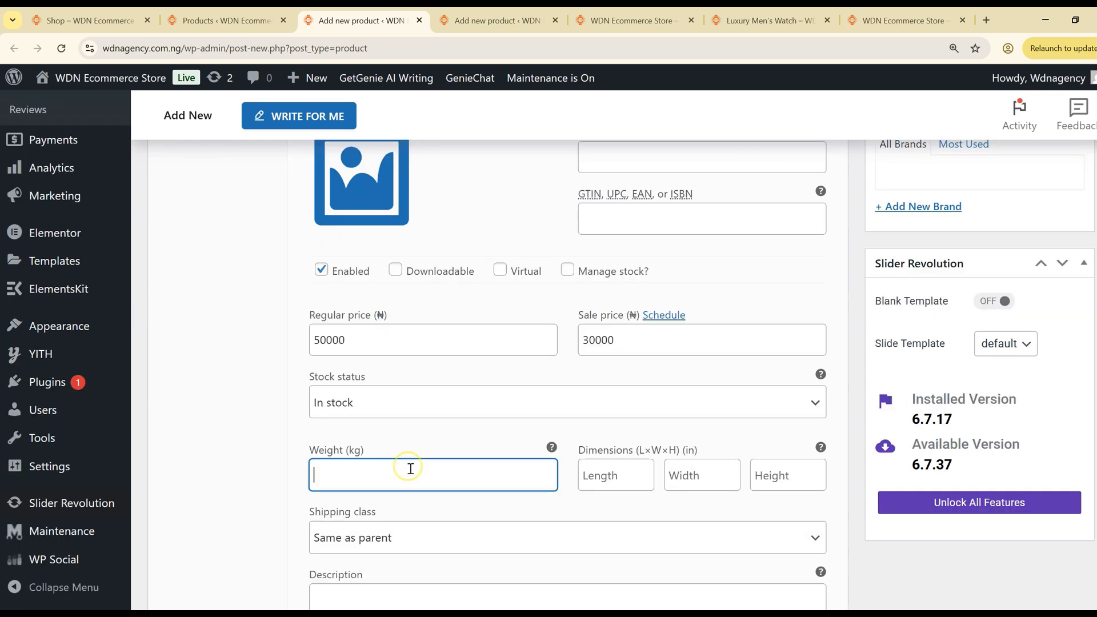
type("5")
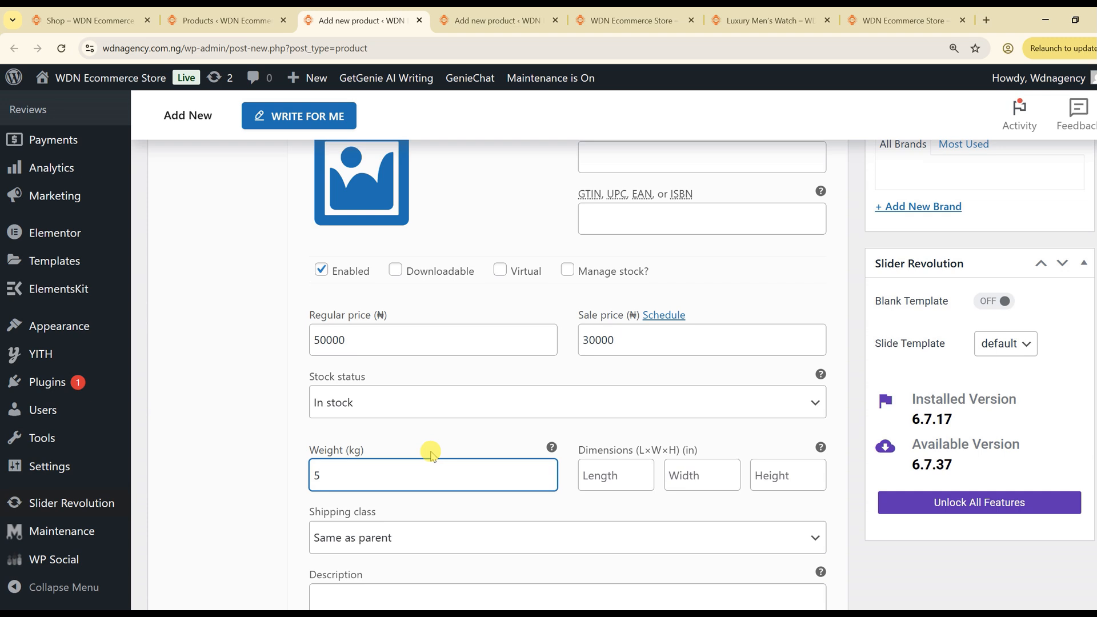
Collapse the Orange variation's details and save the changes to the variations.
scroll(404, 457, "down", 1)
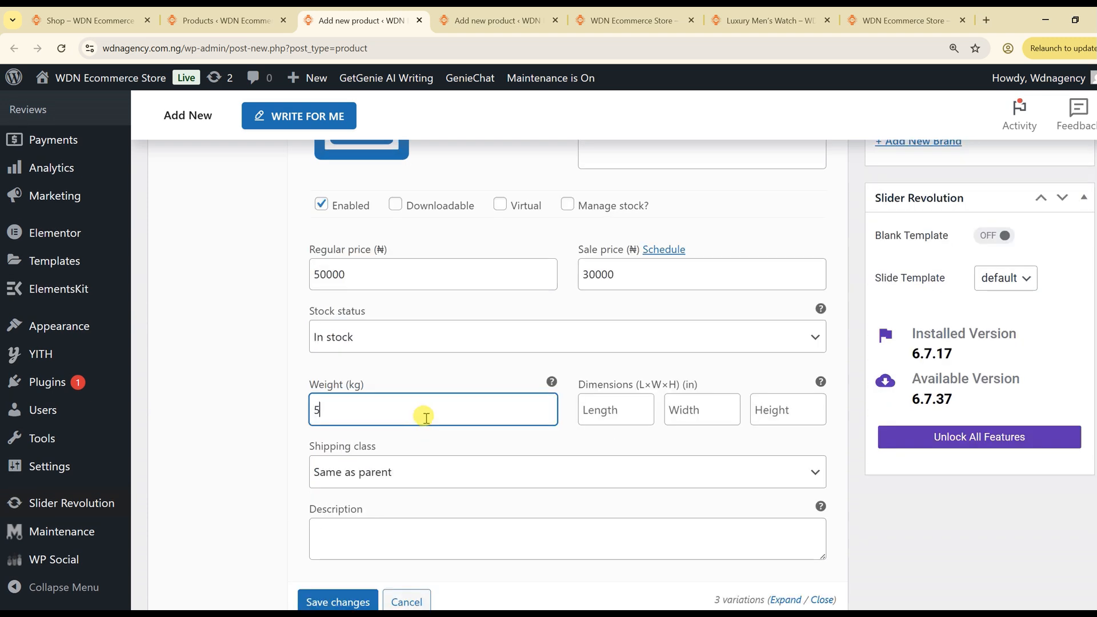
scroll(496, 354, "up", 5)
left_click(496, 354)
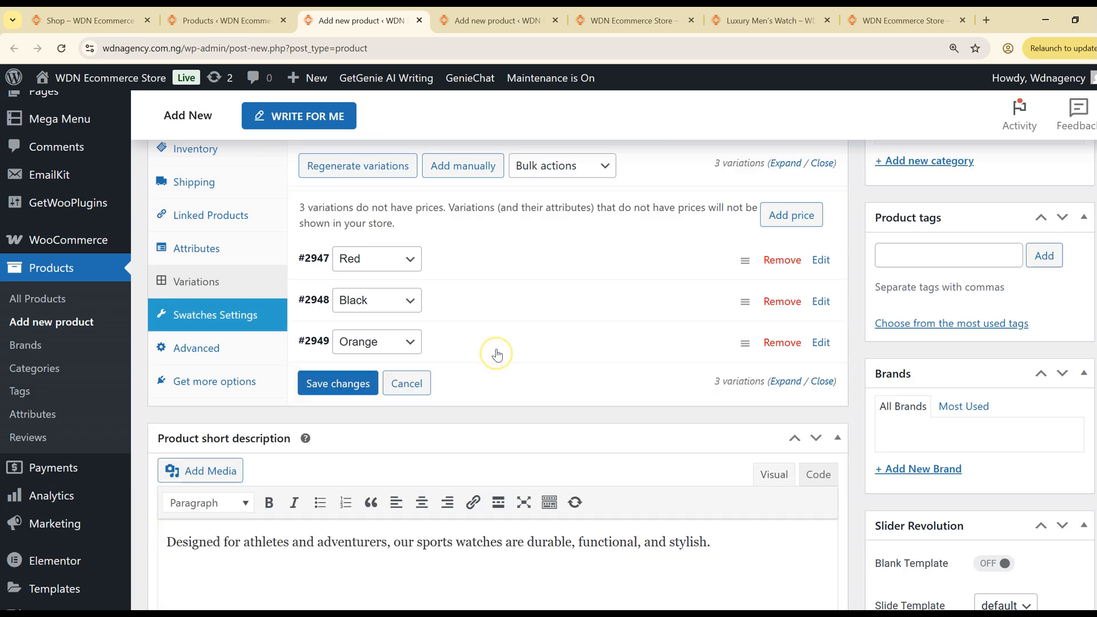
left_click(350, 383)
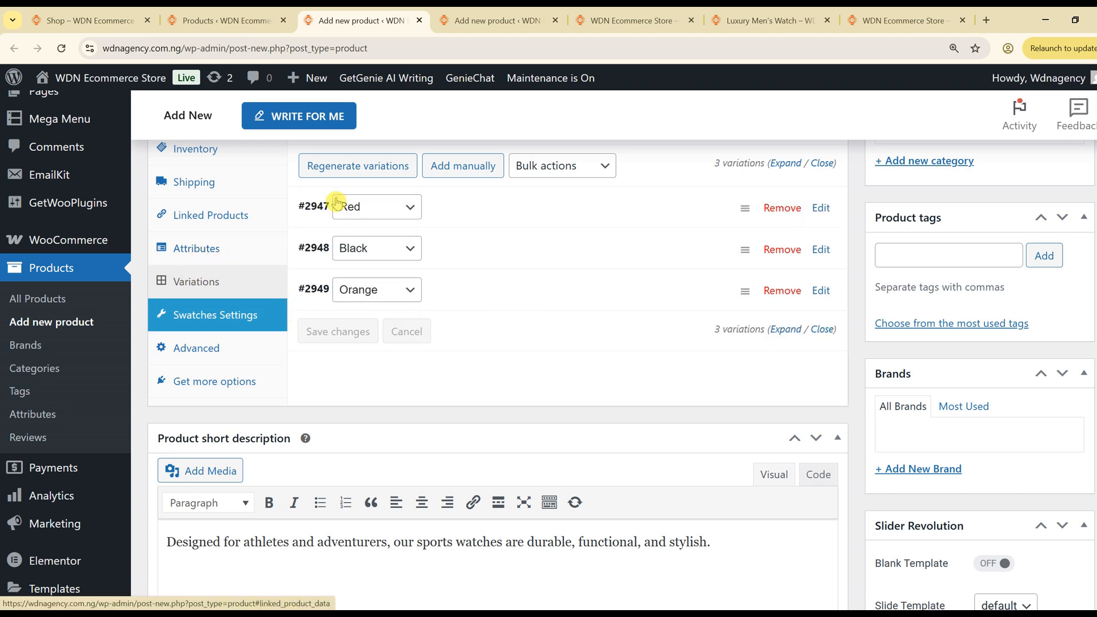
scroll(479, 278, "up", 1)
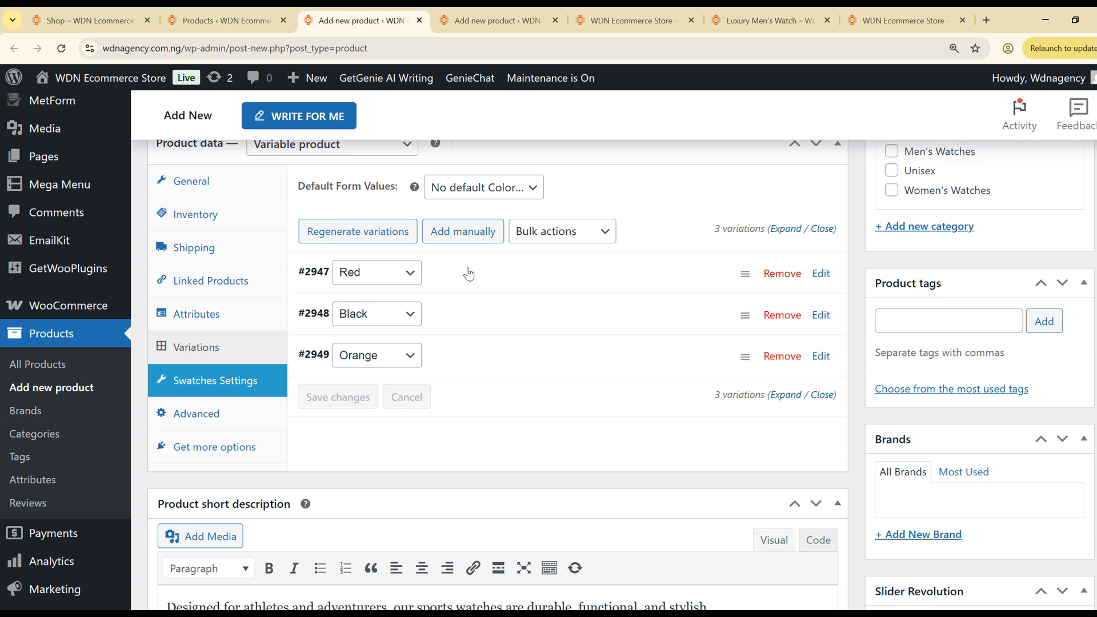
left_click(459, 274)
scroll(466, 289, "down", 1)
scroll(468, 342, "up", 2)
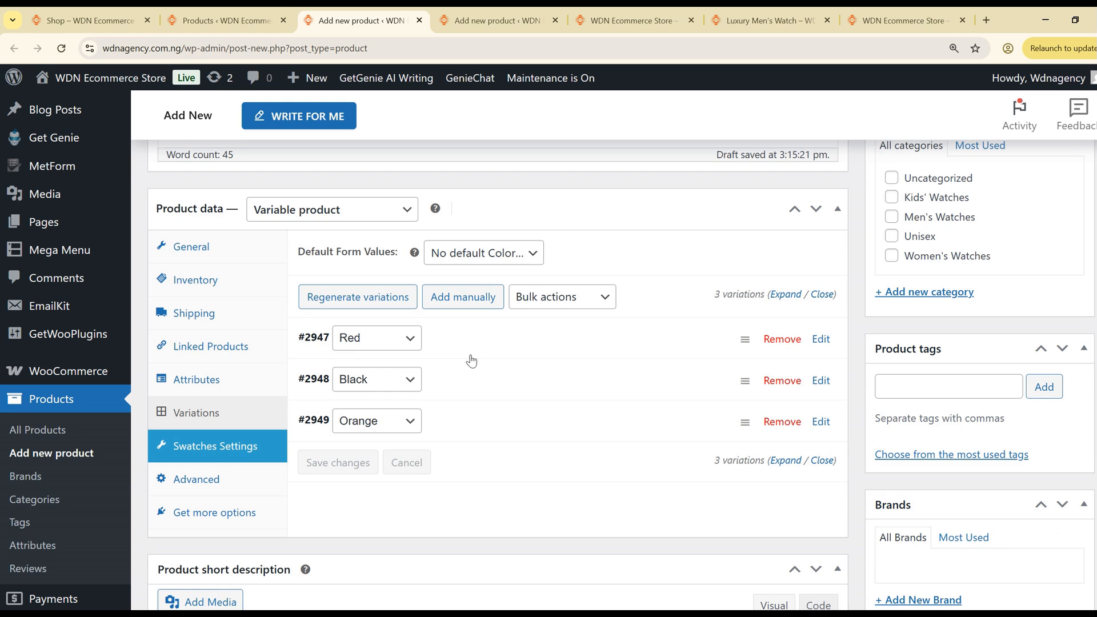
Set the orange-strap watch picture 1-min.jpg from the media library as the product image.
scroll(1002, 345, "up", 6)
scroll(987, 297, "down", 2)
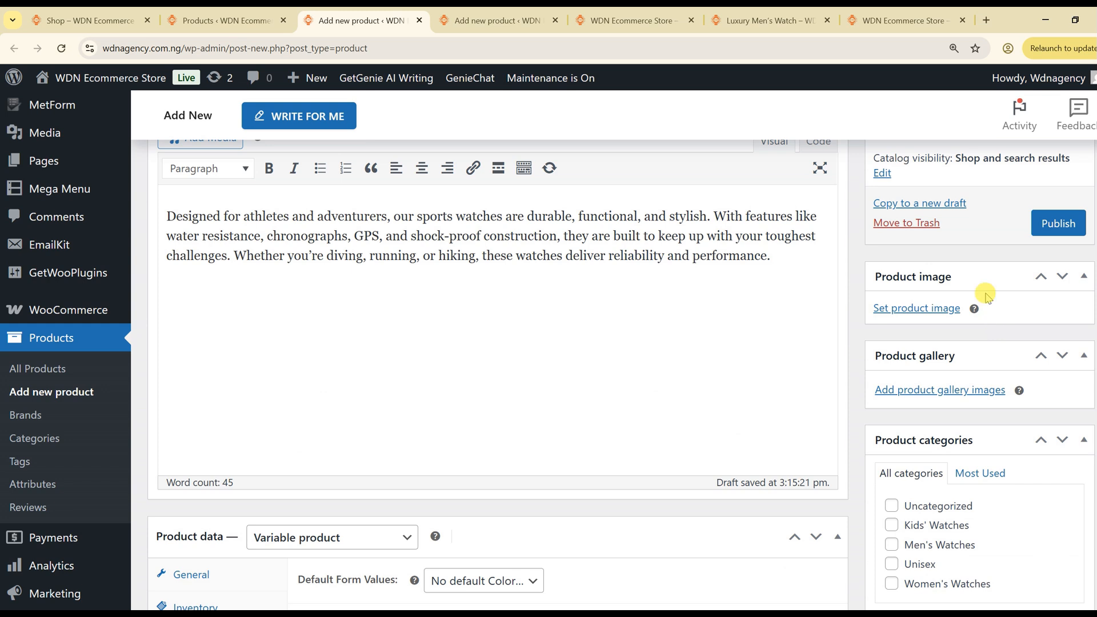
left_click(909, 309)
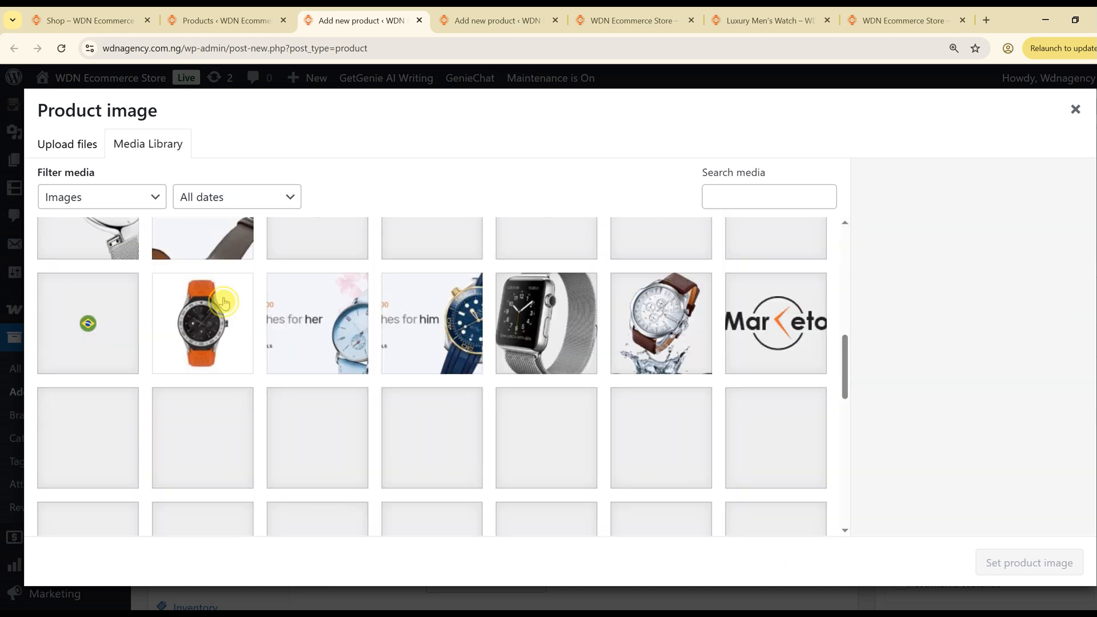
left_click(221, 298)
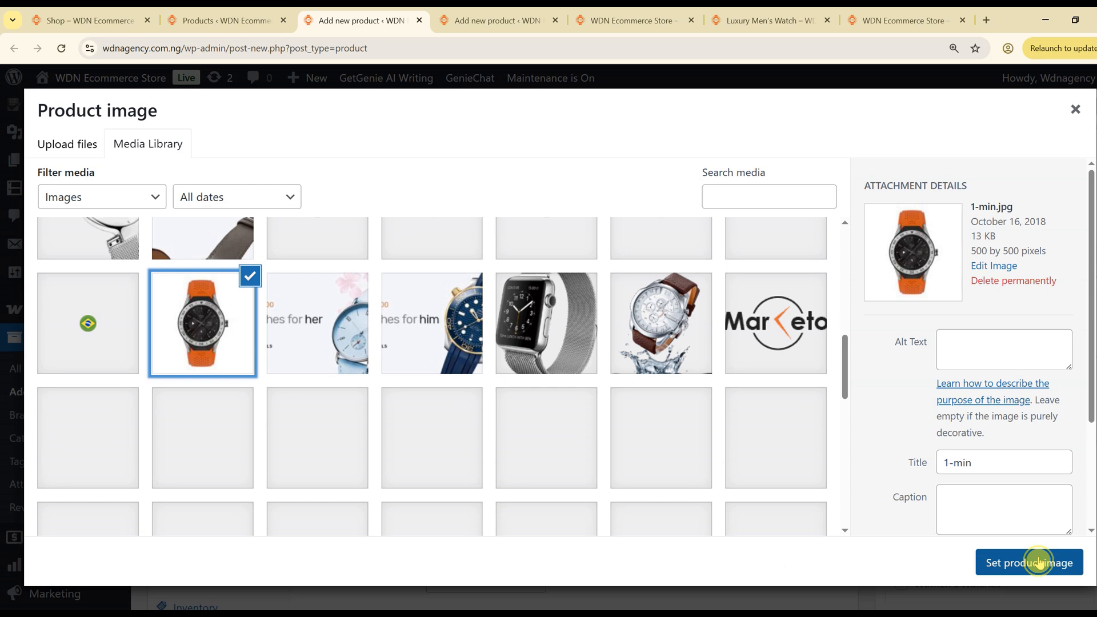
left_click(1039, 562)
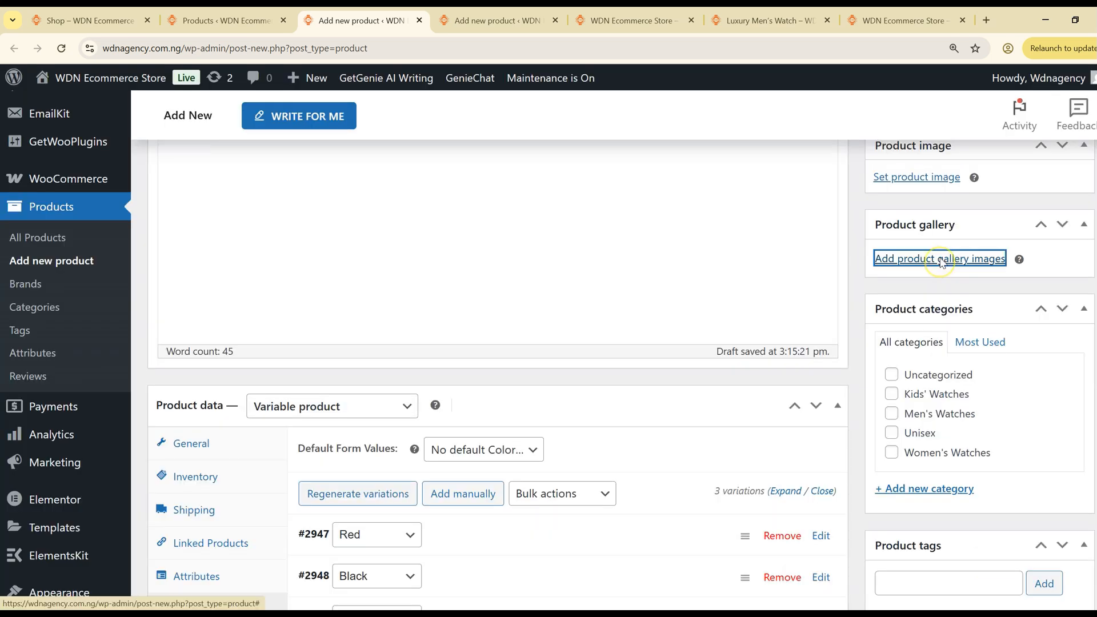
Add four watch pictures to the product gallery: the black-strap and brown-strap chronographs, the orange-strap 1-min.jpg and the white-dial 7-min.jpg.
left_click(939, 262)
left_click(535, 278)
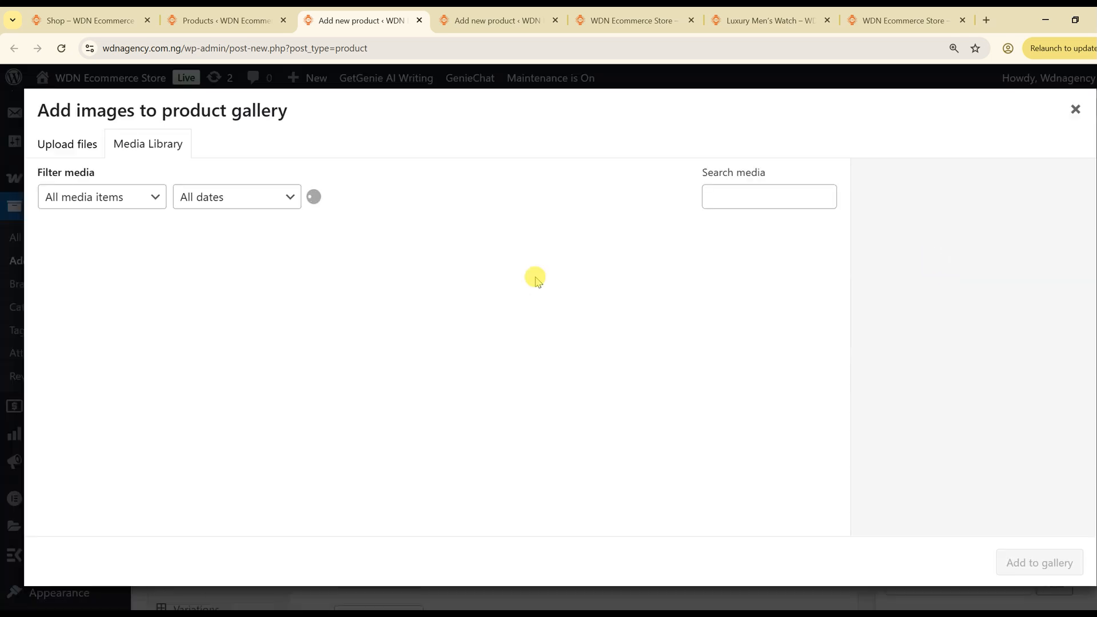
left_click(526, 229)
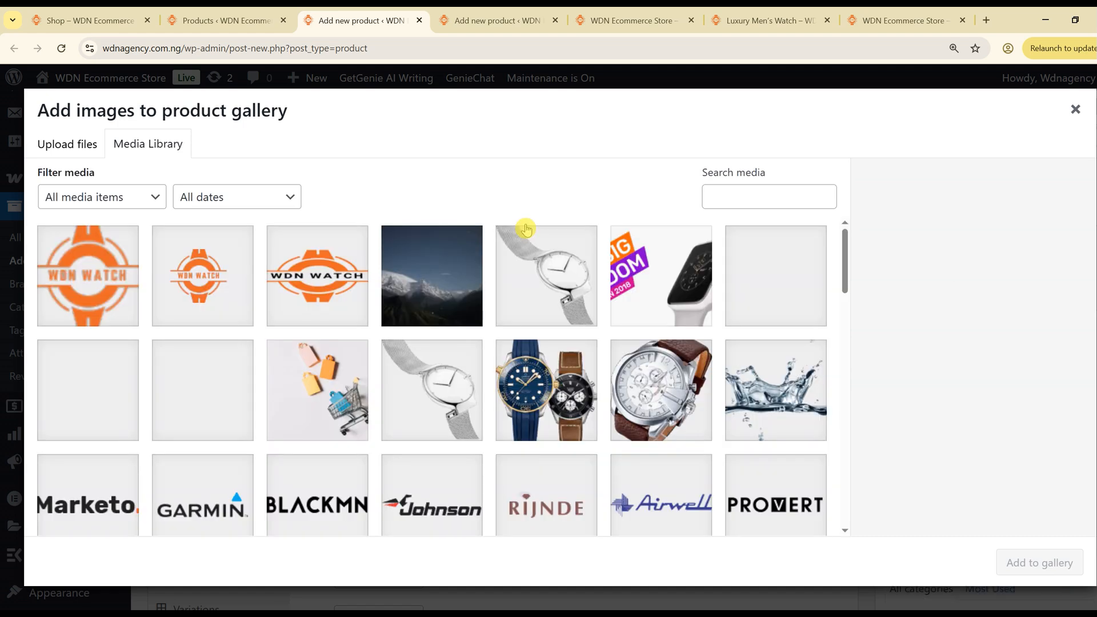
scroll(618, 314, "down", 6)
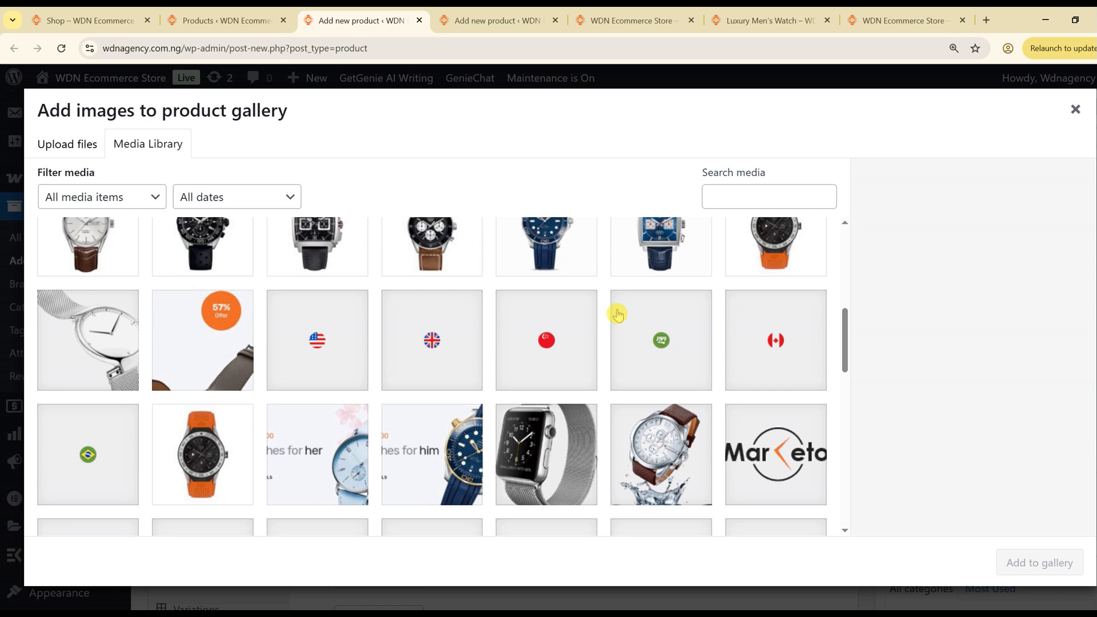
scroll(617, 314, "up", 1)
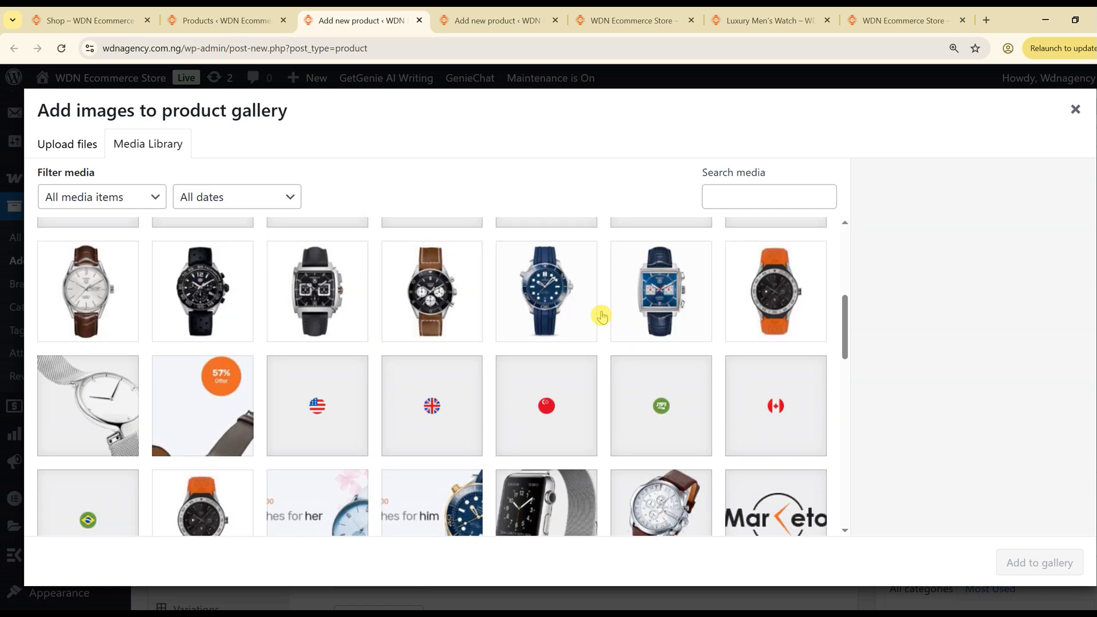
left_click(233, 314)
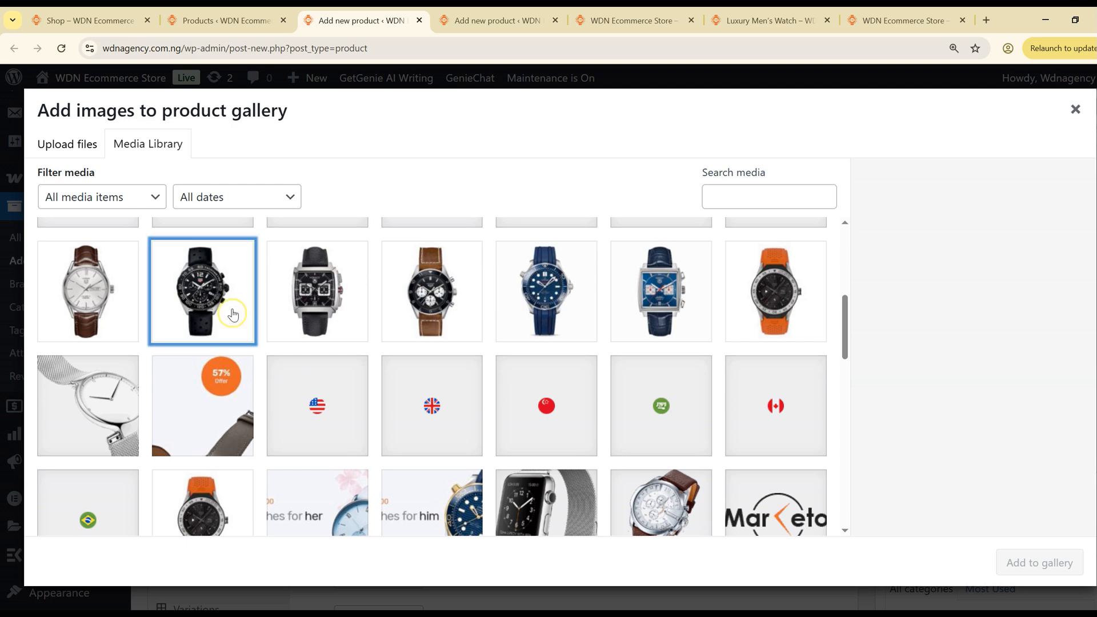
left_click(455, 303)
left_click(767, 284)
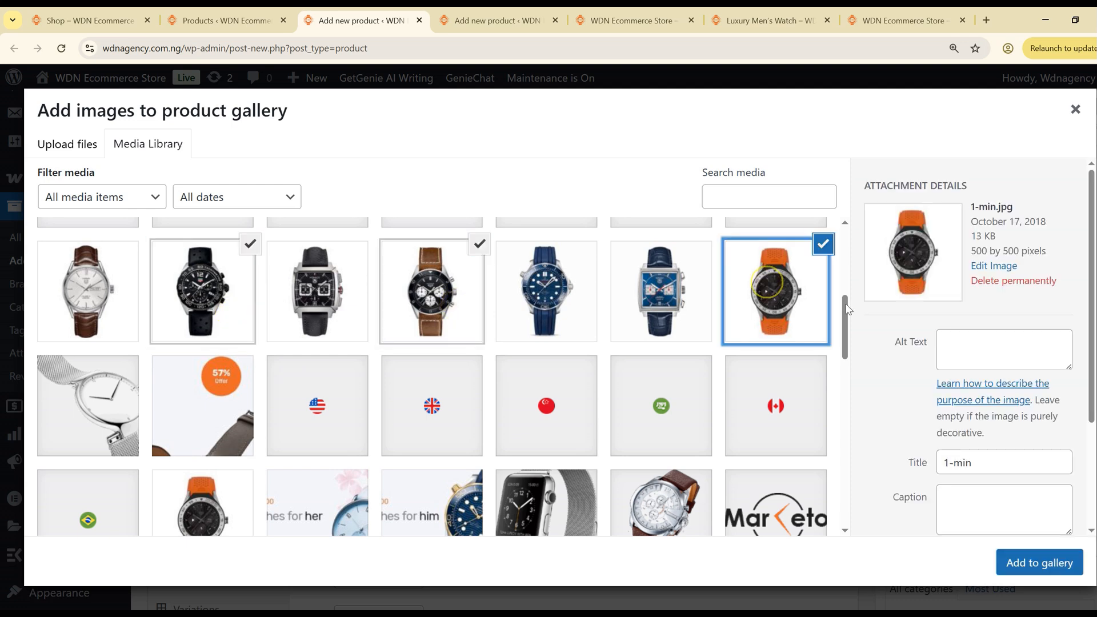
left_click_drag(850, 355, 840, 294)
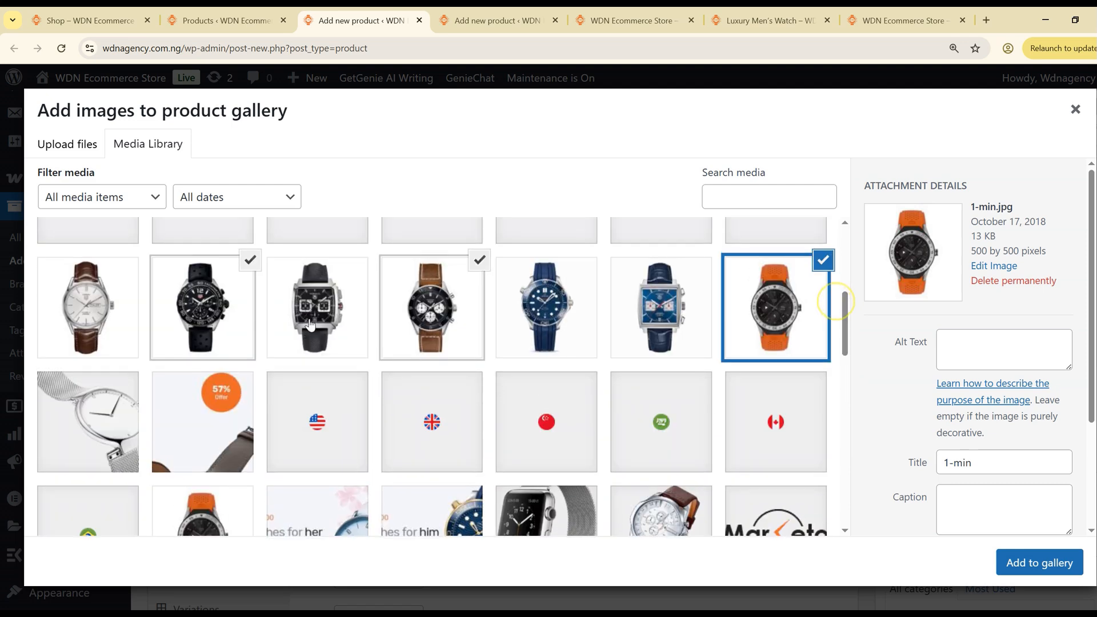
left_click(89, 321)
left_click(1023, 569)
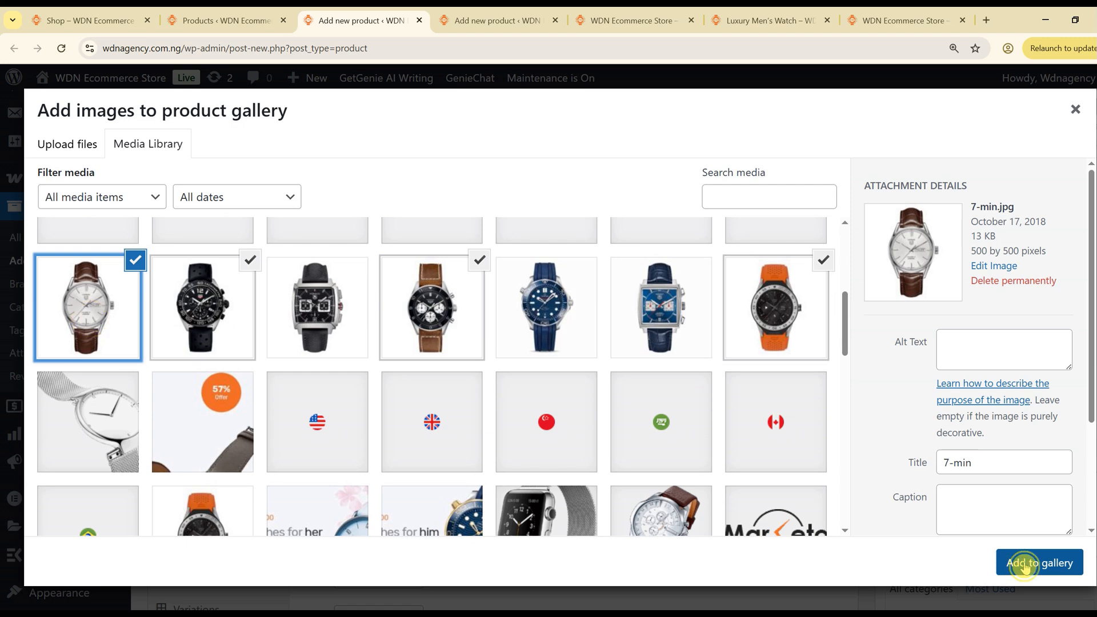
Assign the product to the Women's Watches category and publish it.
scroll(1006, 334, "down", 1)
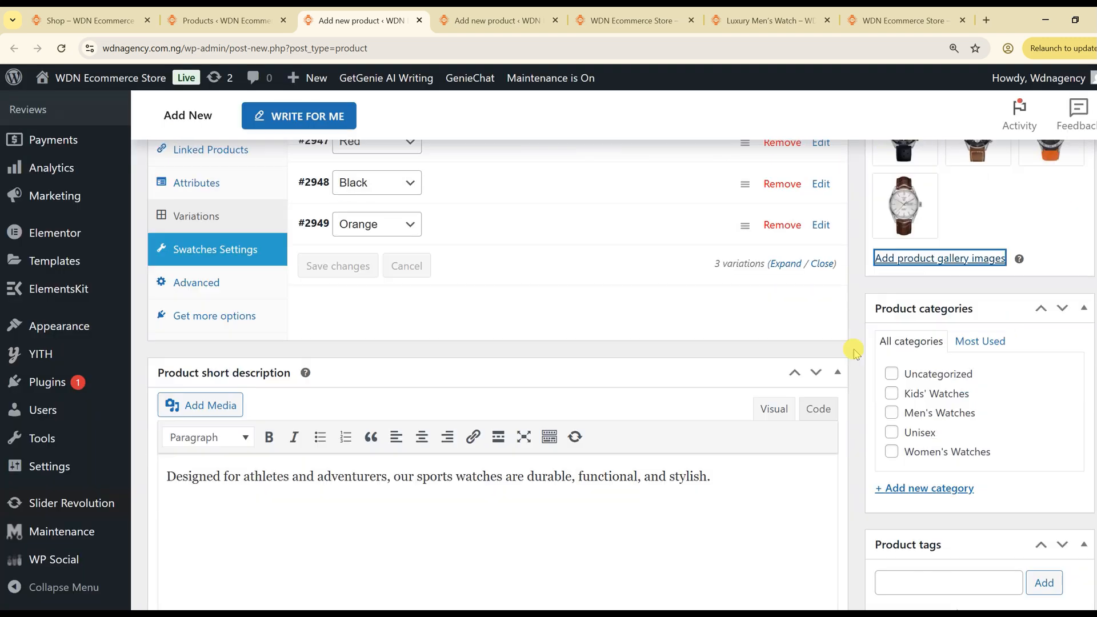
left_click(926, 455)
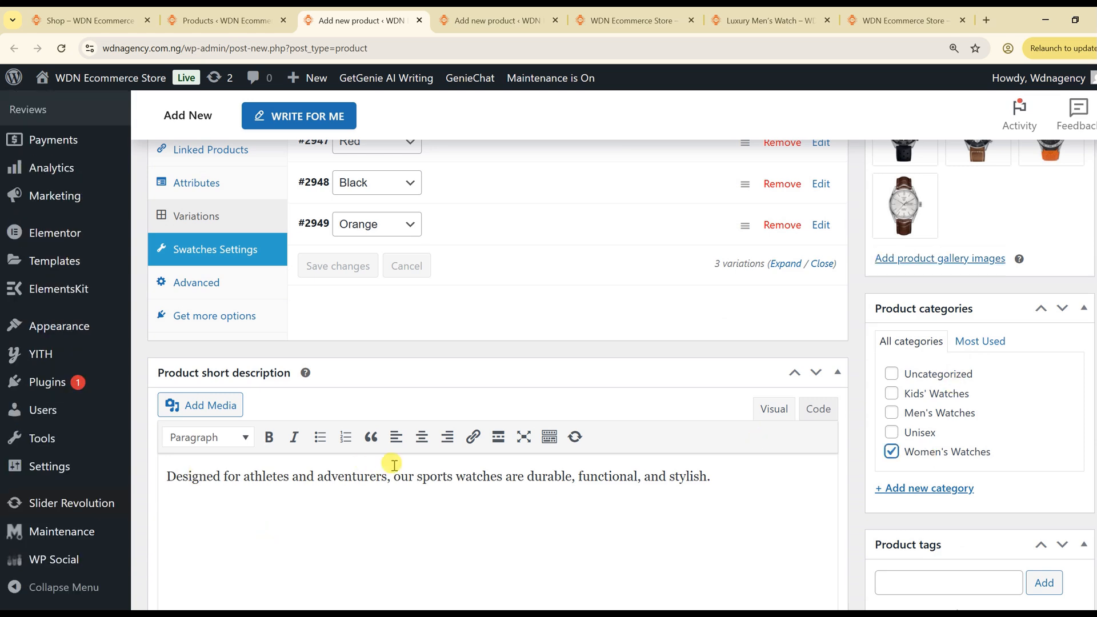
scroll(1022, 379, "up", 3)
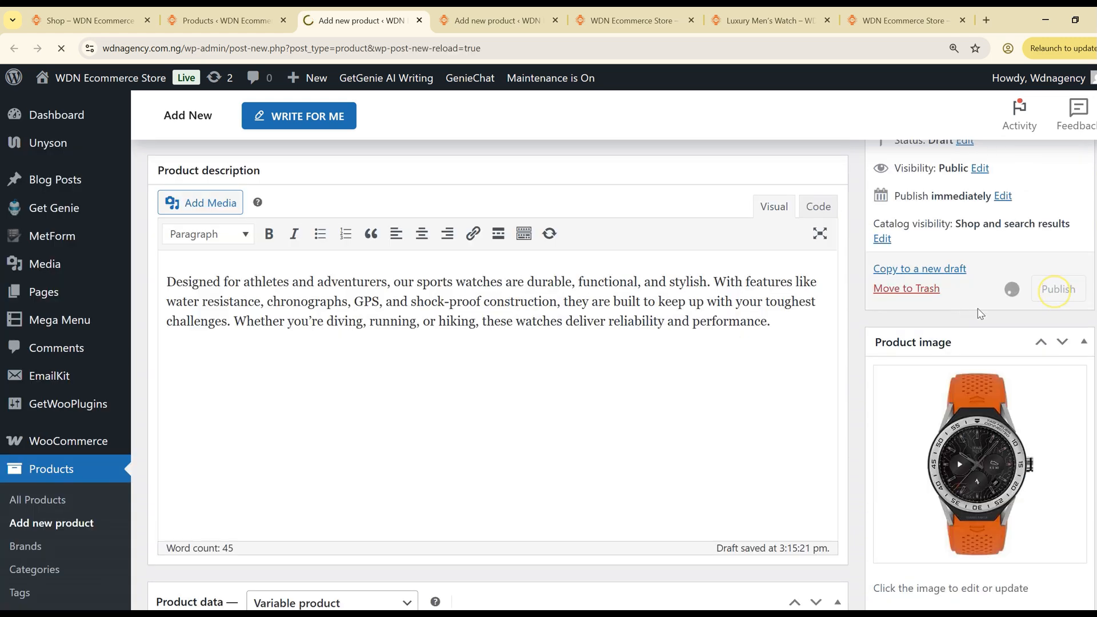
Open the published sports watch's store page and examine its displayed price range.
left_click(148, 169)
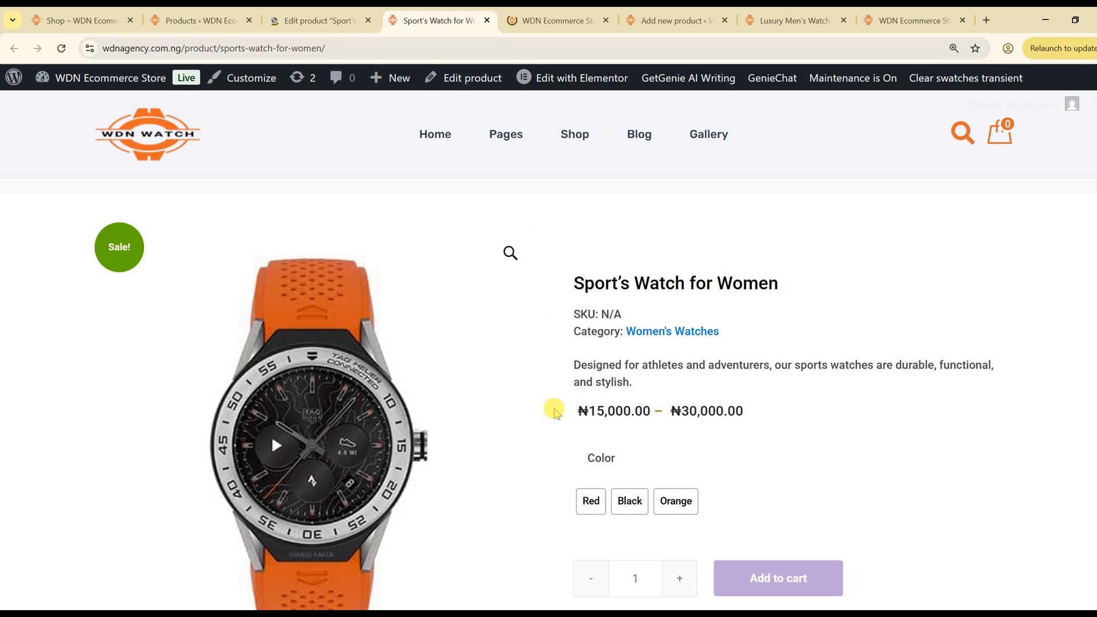
scroll(578, 345, "down", 1)
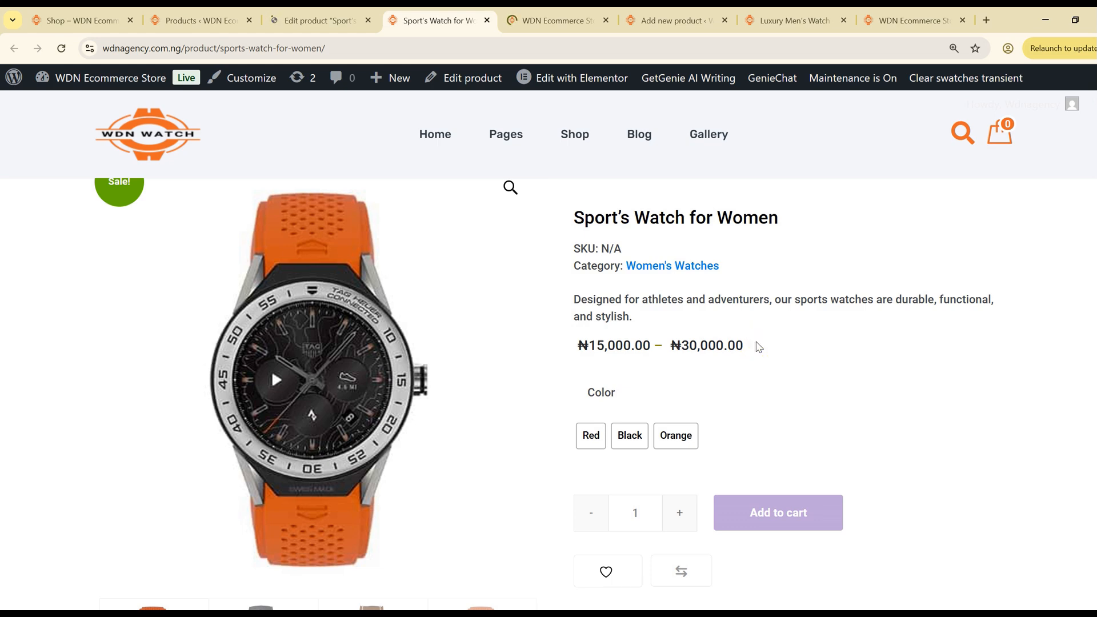
left_click(644, 331)
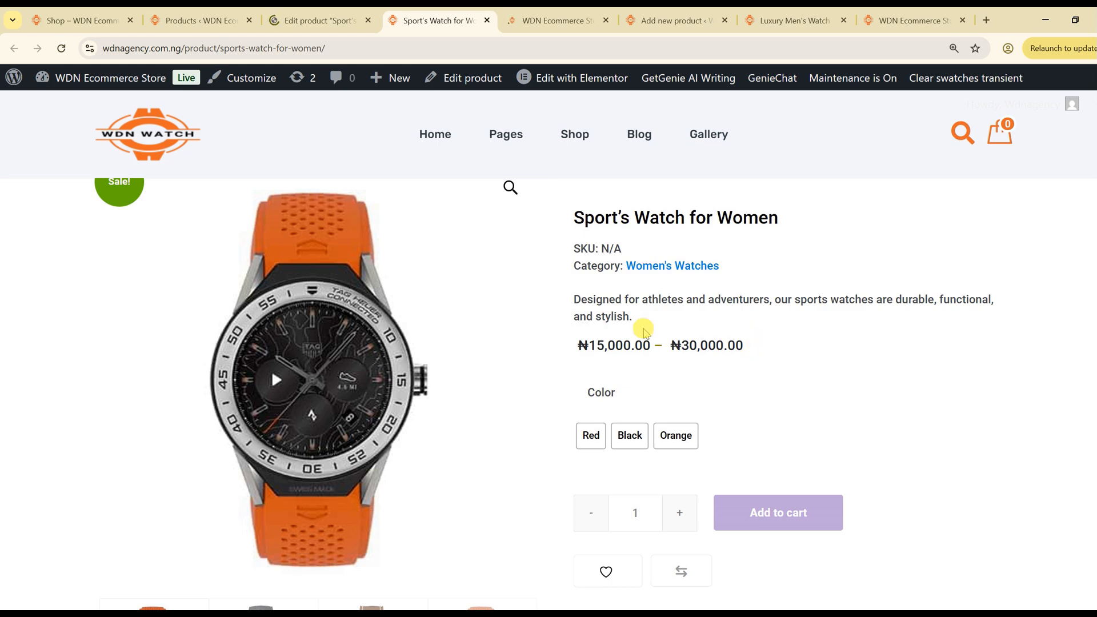
left_click(596, 346)
left_click_drag(592, 345, 786, 369)
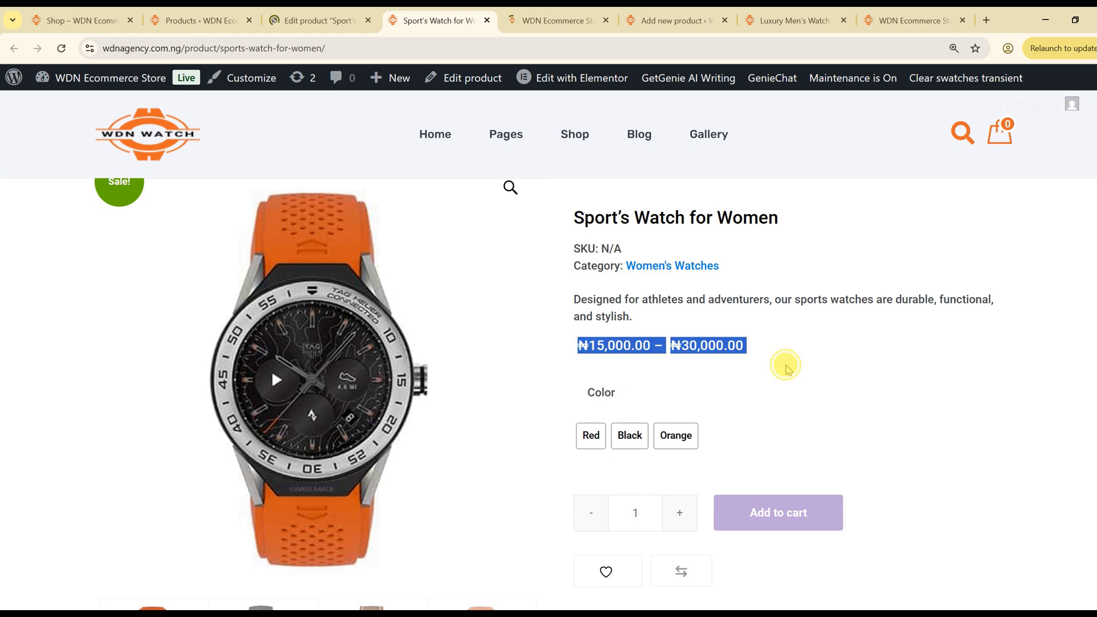
Check the price of each colour option on the store page by selecting Red, Black and Orange.
left_click(632, 392)
left_click_drag(585, 388, 637, 388)
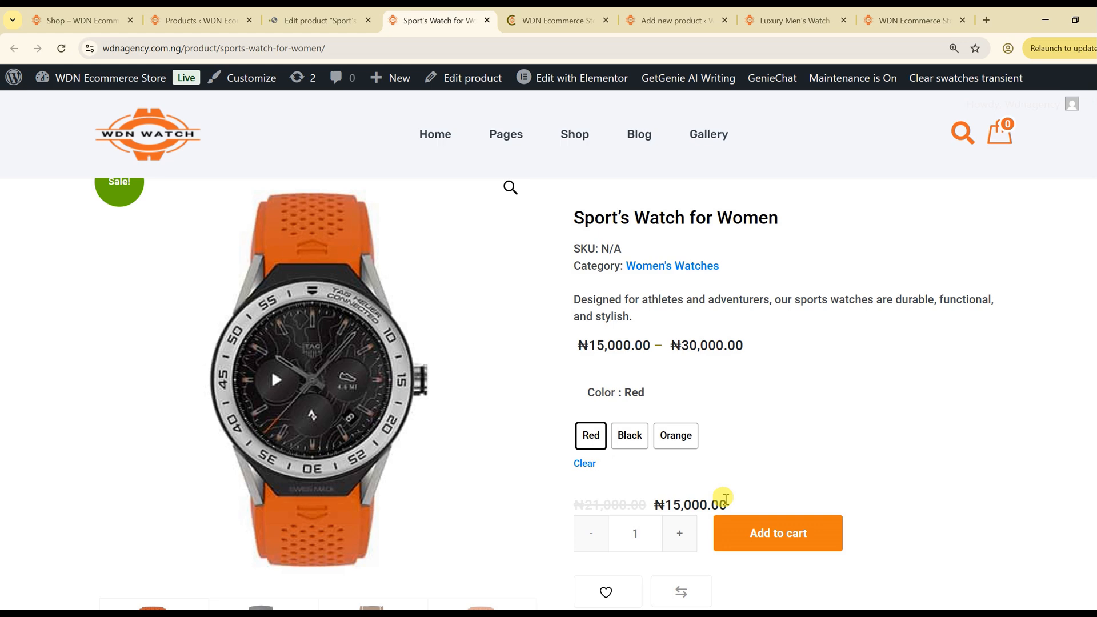
left_click(629, 436)
scroll(823, 345, "down", 1)
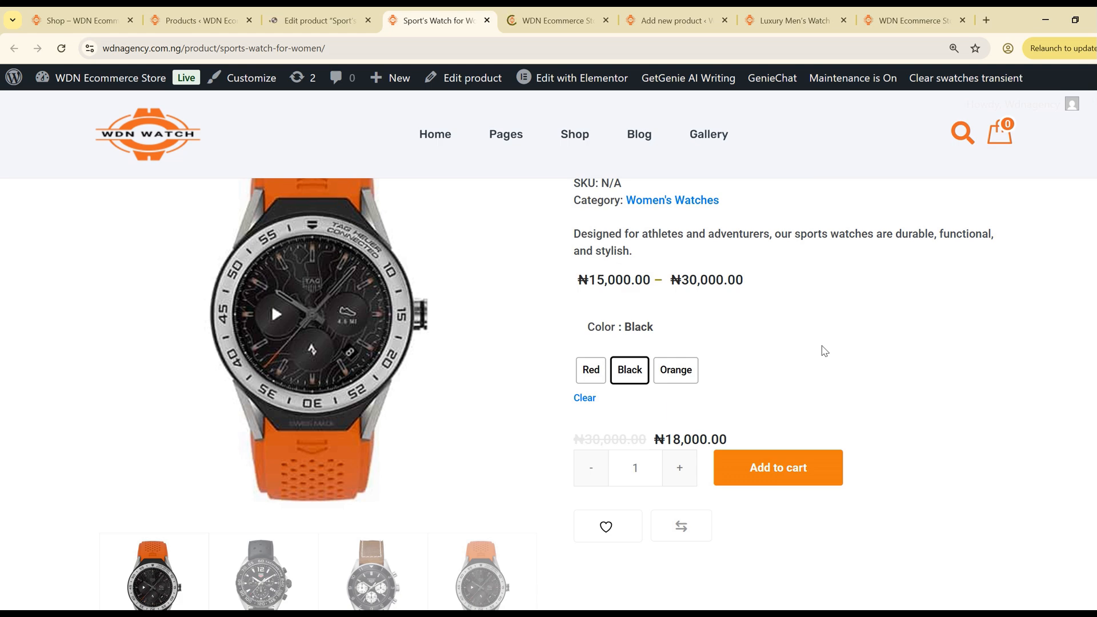
left_click(799, 338)
left_click(676, 370)
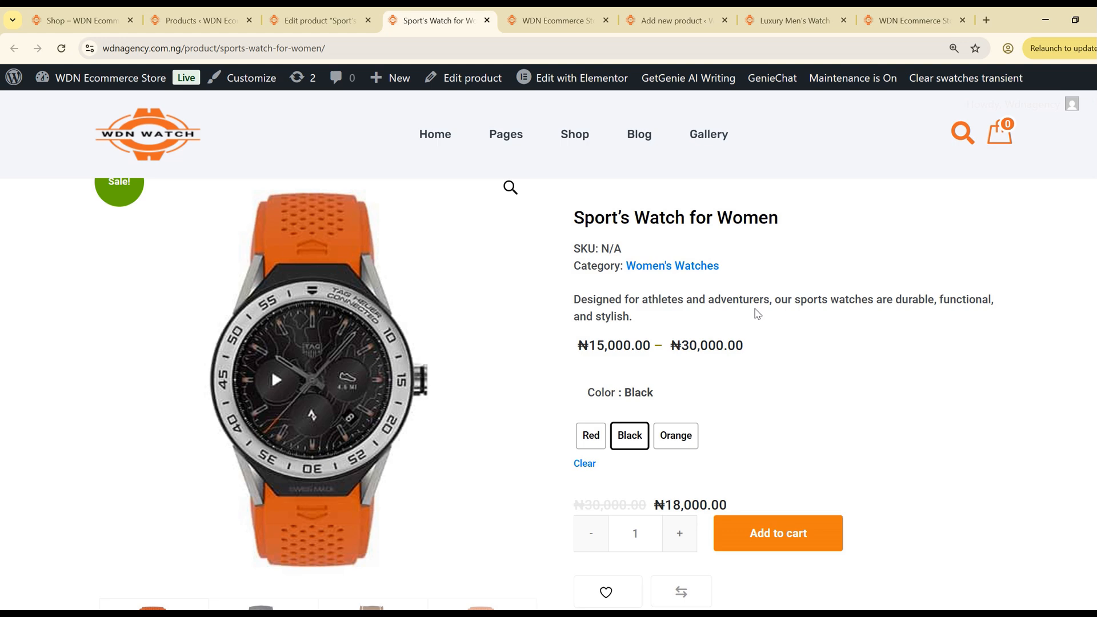
Return to the sports watch's edit page and review its description, images and product data.
key("ctrl+shift+Tab")
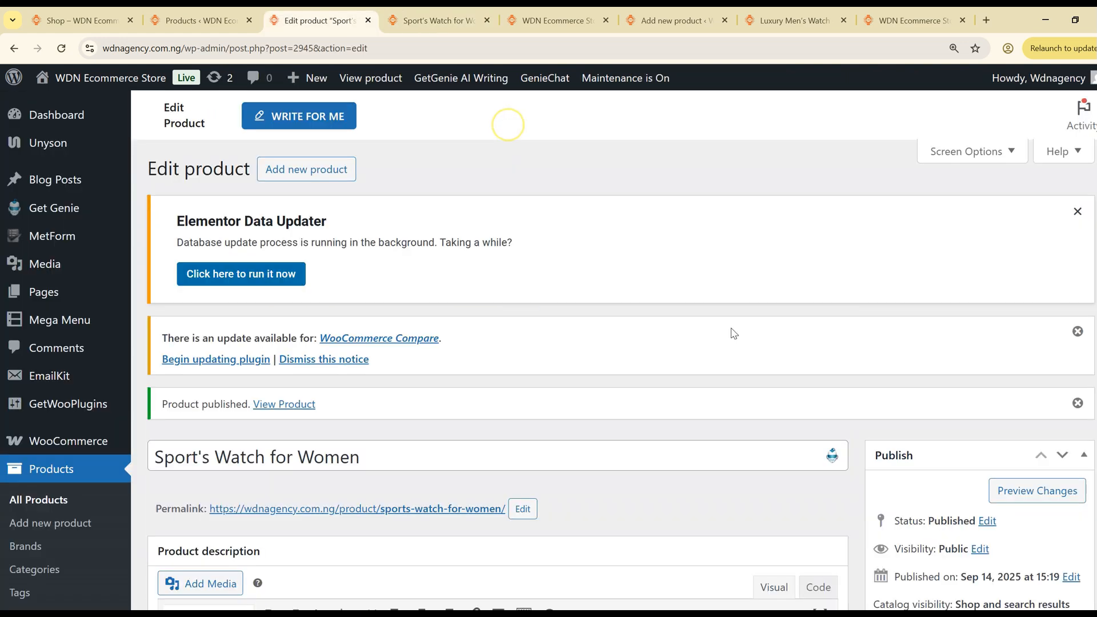
scroll(734, 333, "down", 5)
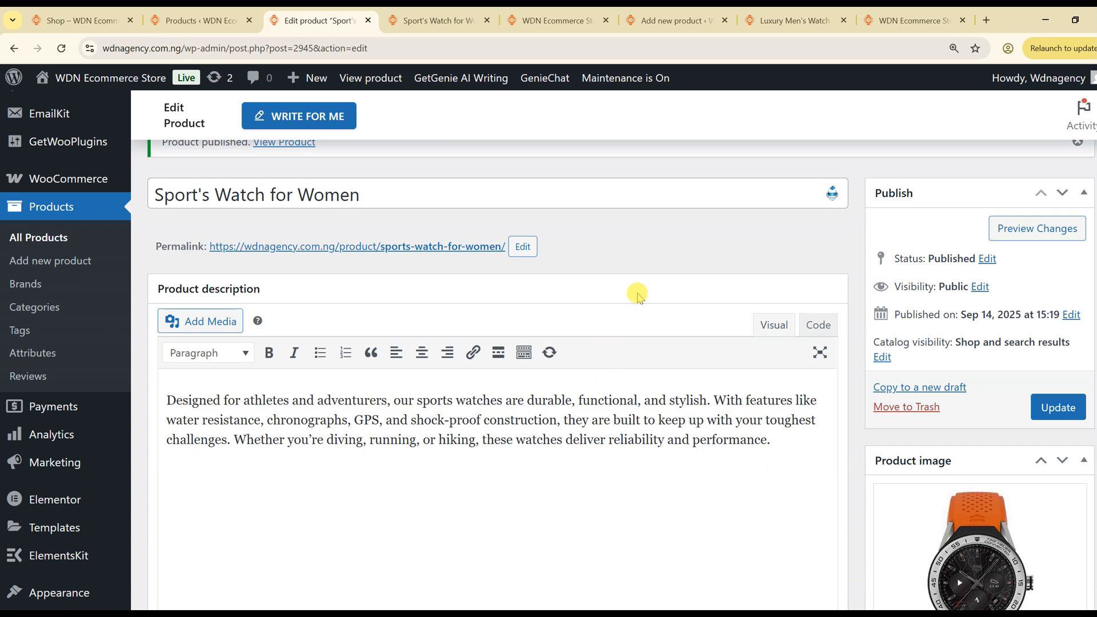
scroll(638, 296, "down", 4)
scroll(637, 294, "down", 3)
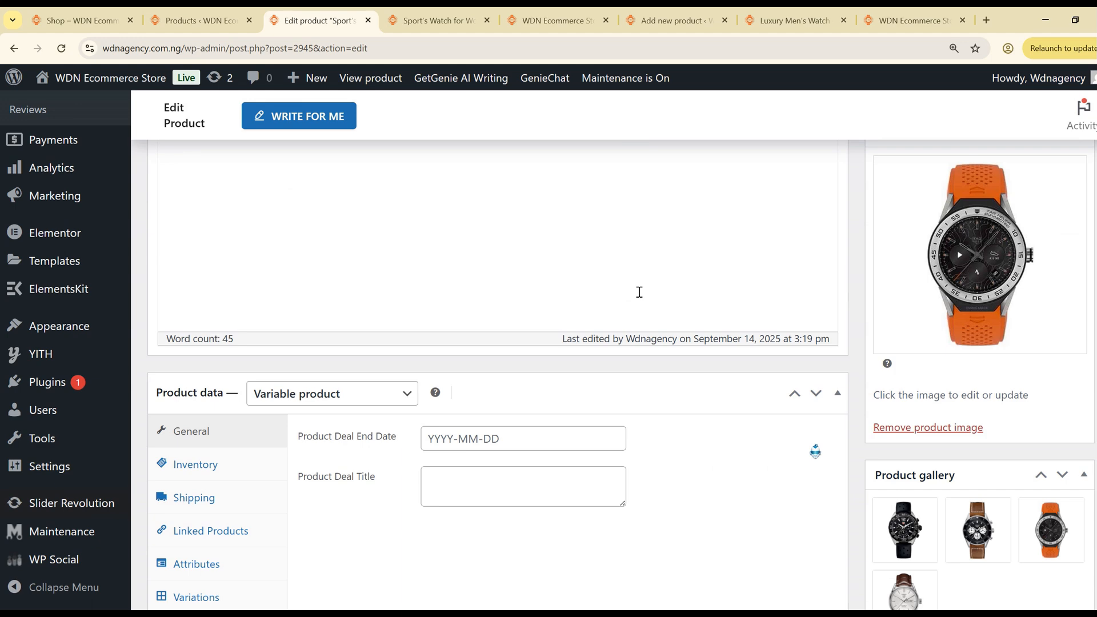
scroll(693, 299, "up", 2)
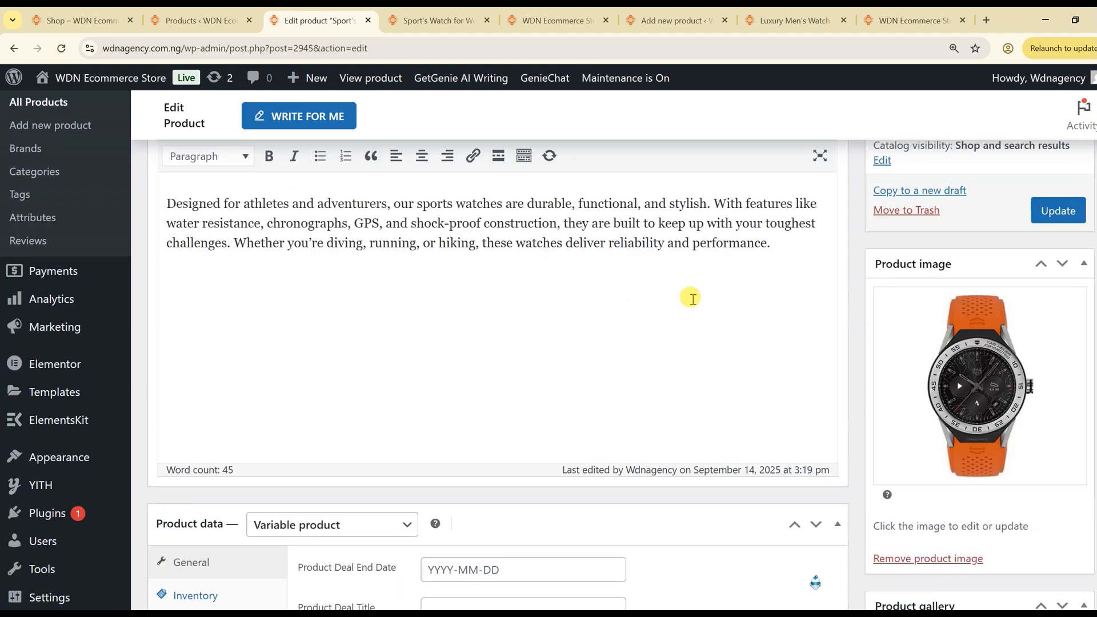
scroll(693, 298, "up", 1)
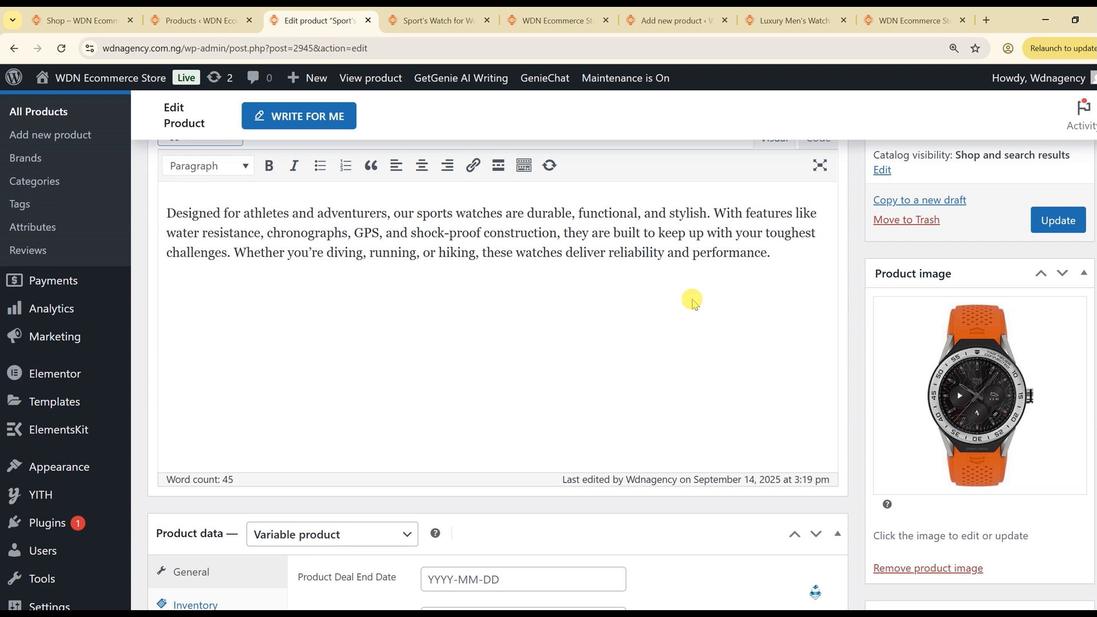
scroll(693, 301, "down", 1)
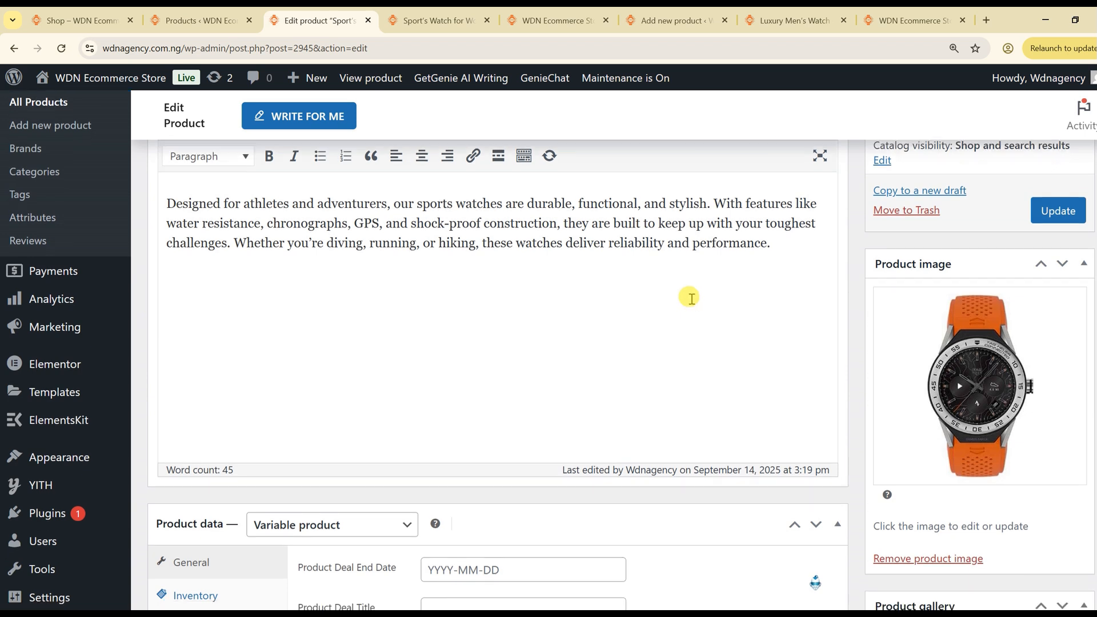